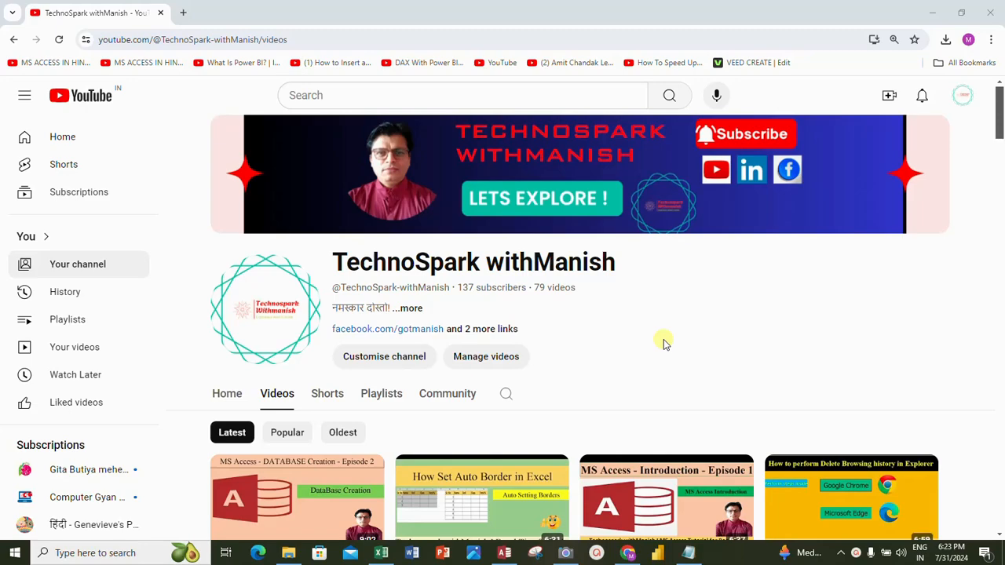
Step: Look through the uploaded videos on the TechnoSpark withManish YouTube channel
{"action": "scroll", "coordinate": [663, 343], "scroll_direction": "down", "scroll_amount": 4}
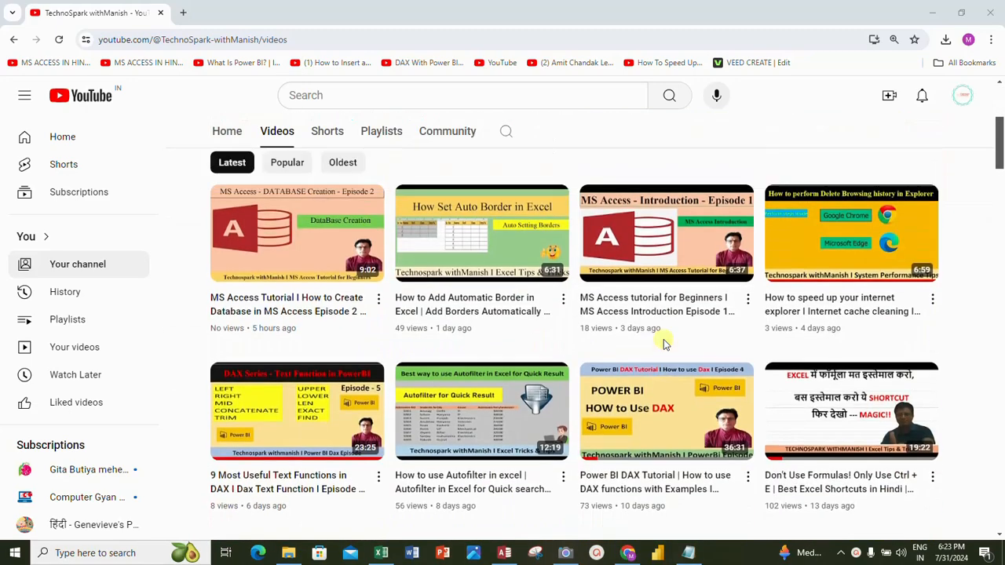
{"action": "scroll", "coordinate": [663, 343], "scroll_direction": "up", "scroll_amount": 3}
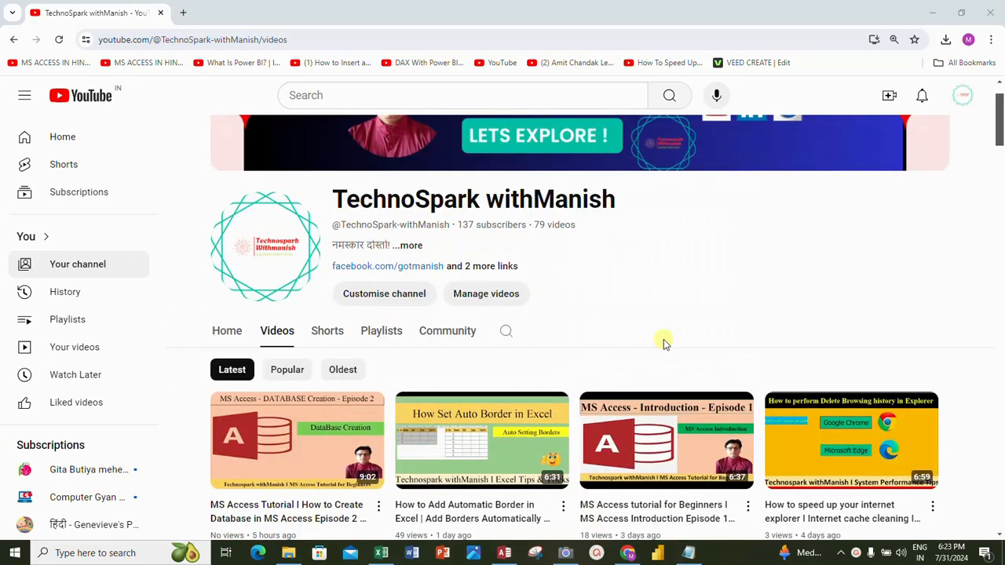
{"action": "scroll", "coordinate": [664, 343], "scroll_direction": "up", "scroll_amount": 2}
{"action": "scroll", "coordinate": [663, 343], "scroll_direction": "down", "scroll_amount": 9}
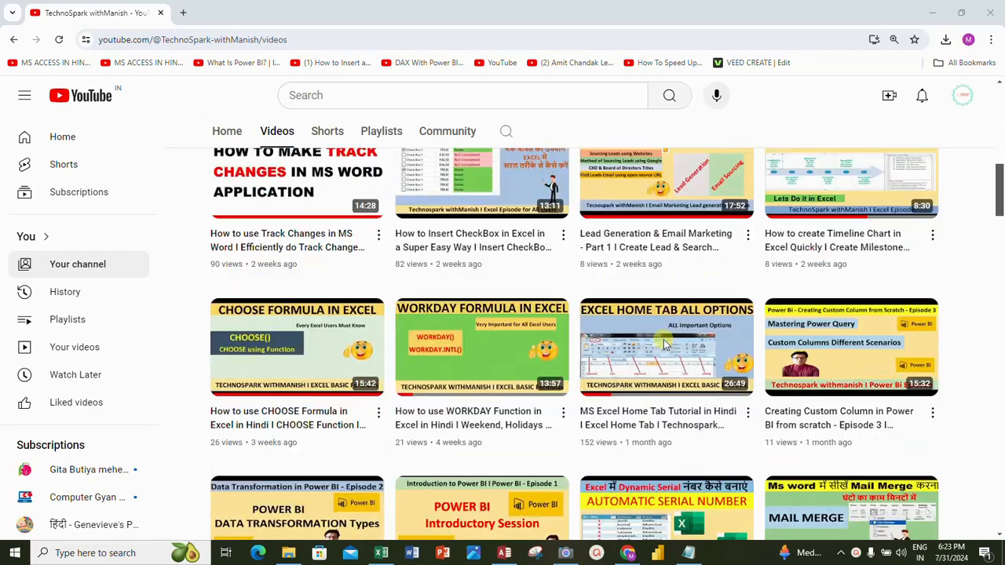
{"action": "scroll", "coordinate": [663, 343], "scroll_direction": "down", "scroll_amount": 1}
{"action": "scroll", "coordinate": [663, 343], "scroll_direction": "up", "scroll_amount": 10}
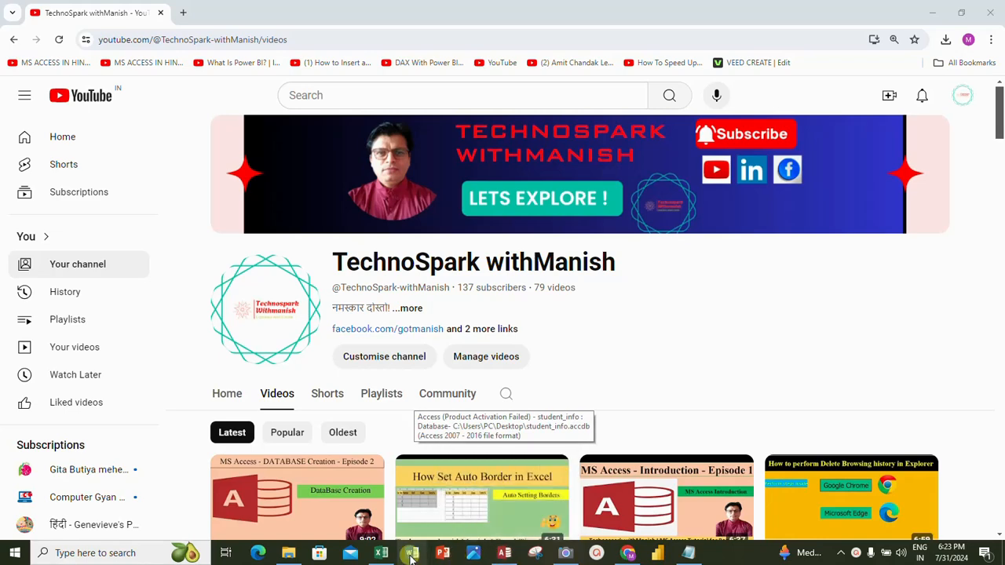
Step: Switch to the Excel workbook and review the notes on tables and the methods of creating them in MS Access
{"action": "left_click", "coordinate": [375, 518]}
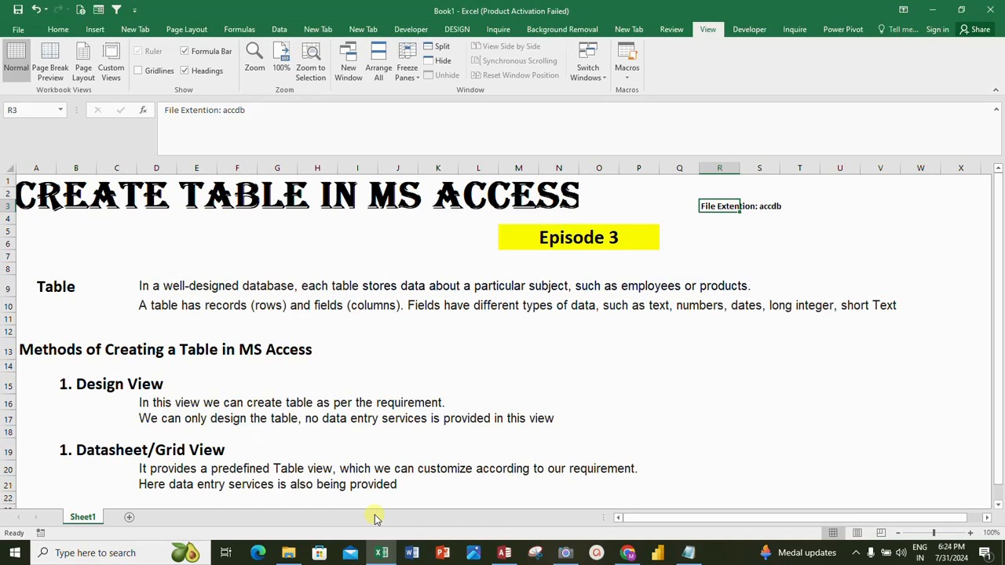
{"action": "key", "text": "ctrl+End"}
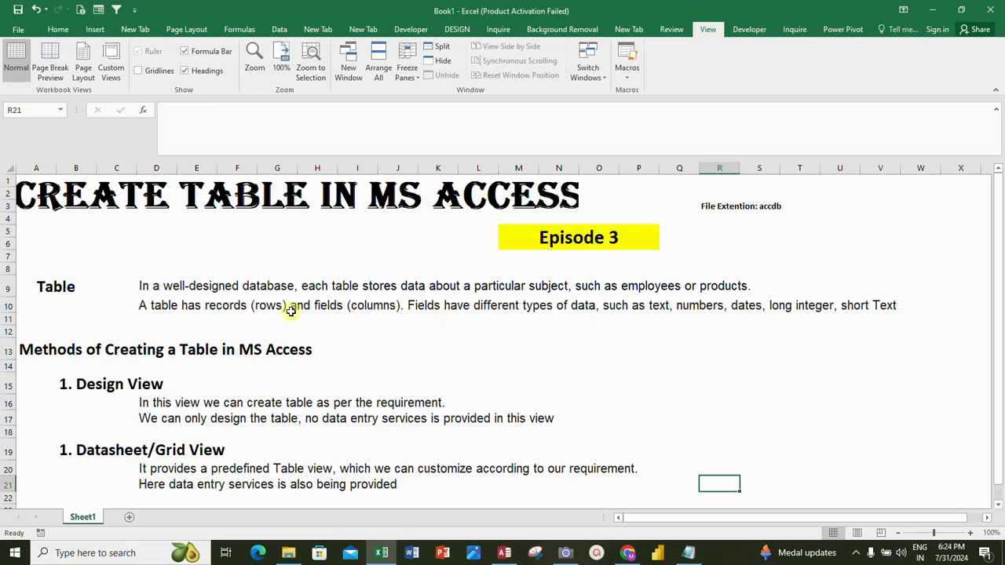
{"action": "left_click_drag", "start_coordinate": [234, 307], "coordinate": [486, 332]}
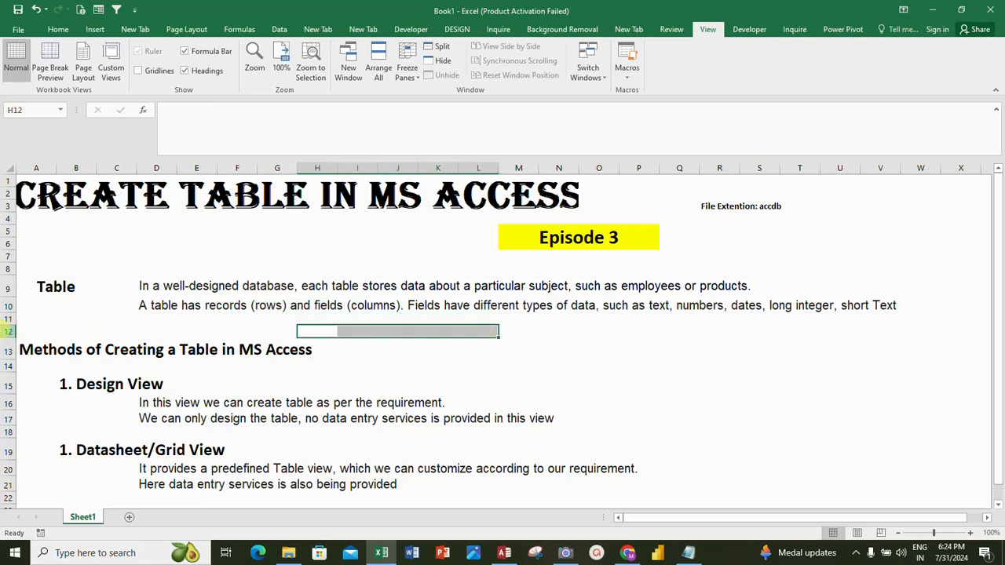
{"action": "left_click", "coordinate": [11, 329]}
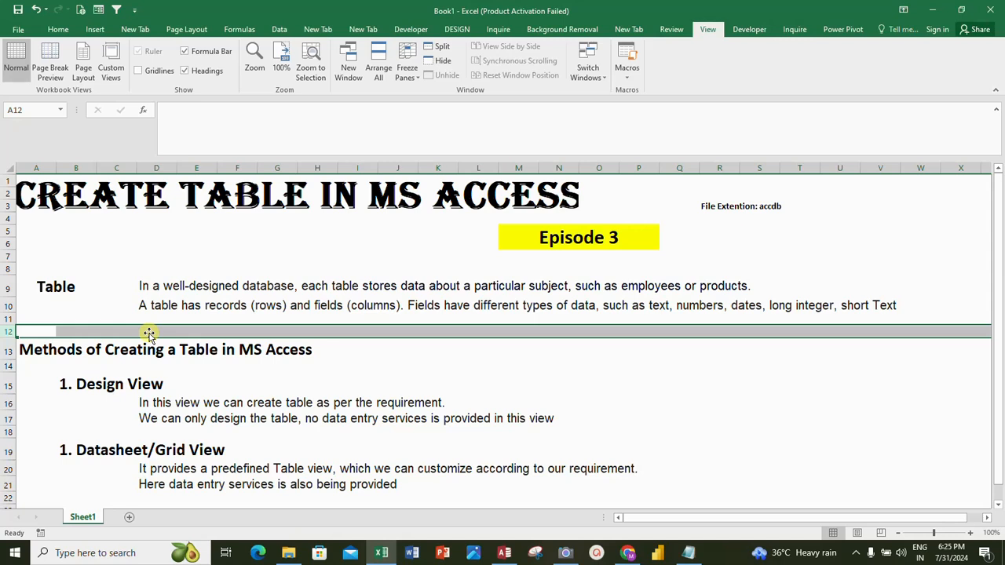
{"action": "left_click", "coordinate": [114, 383]}
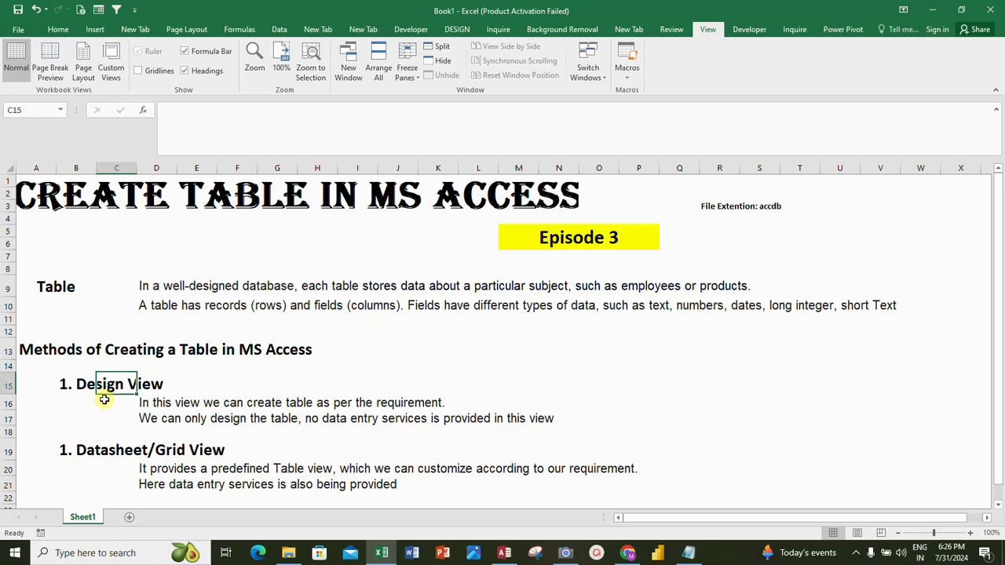
Step: Switch to Access, close the open student_info database, and relaunch Access to its start screen, dismissing the activation wizard
{"action": "left_click", "coordinate": [504, 554]}
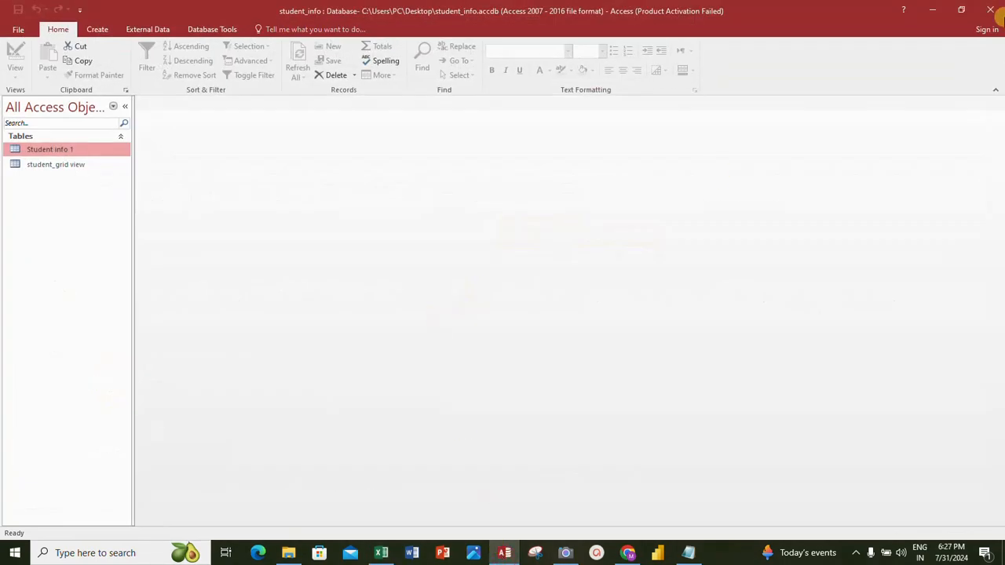
{"action": "left_click", "coordinate": [990, 11]}
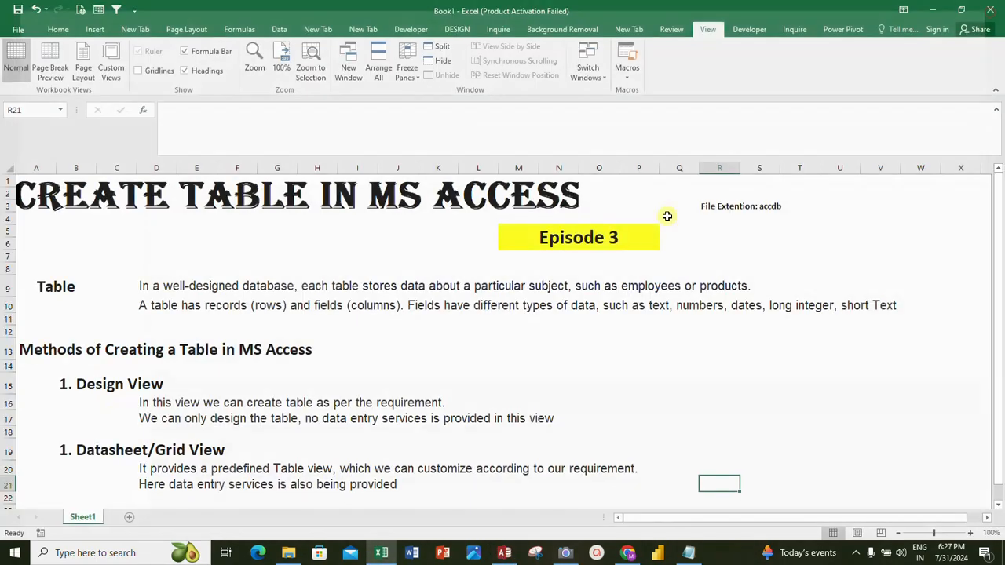
{"action": "left_click", "coordinate": [504, 554]}
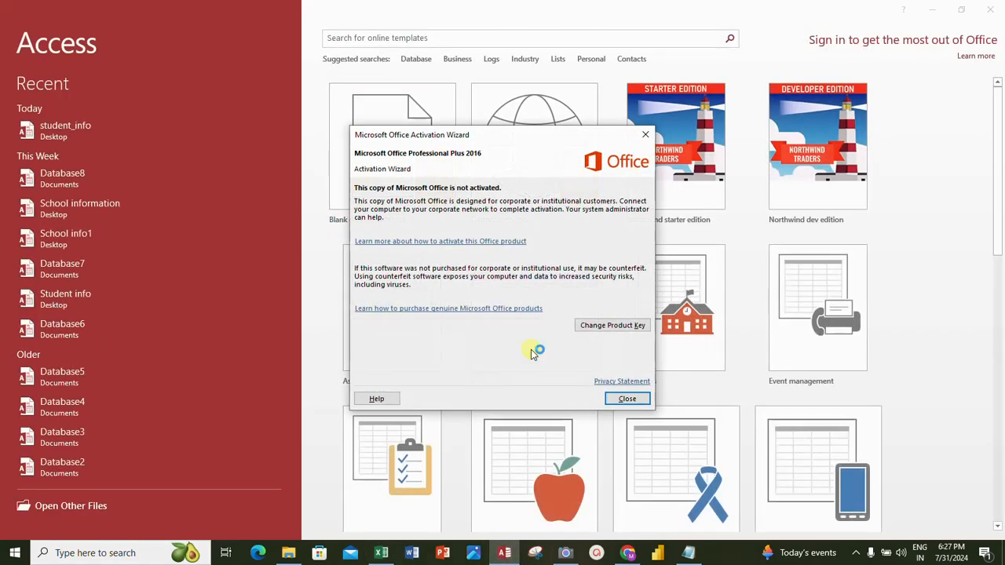
{"action": "left_click", "coordinate": [624, 400]}
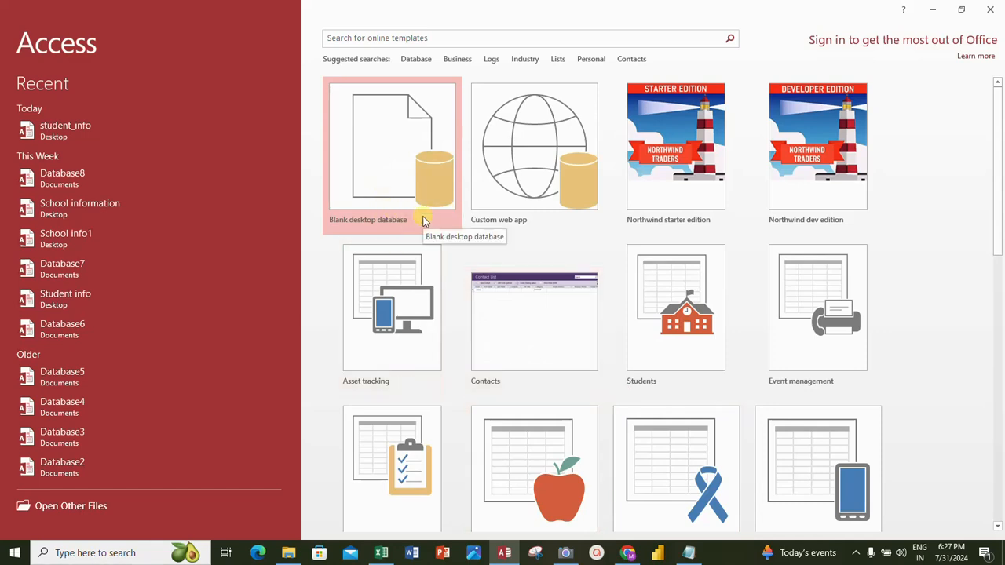
Step: Start a blank desktop database and enter Student_Record as its file name
{"action": "left_click", "coordinate": [409, 166]}
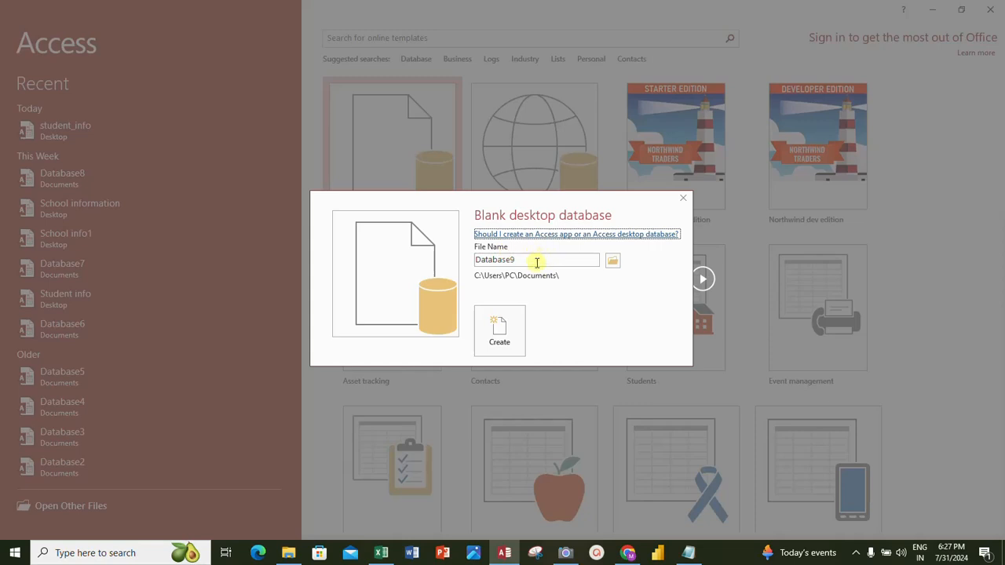
{"action": "double_click", "coordinate": [528, 262]}
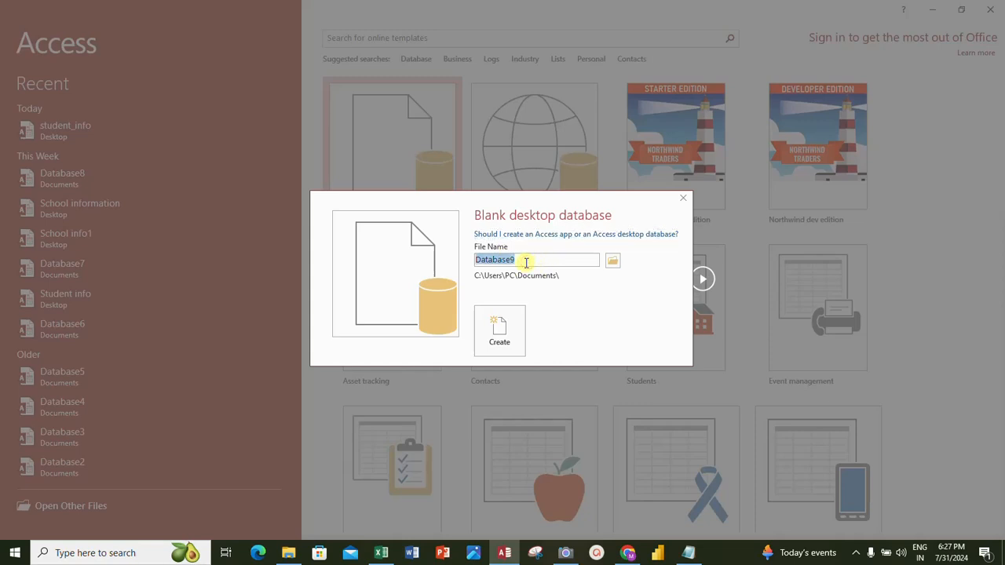
{"action": "key", "text": "BackSpace"}
{"action": "type", "text": "Student_Record"}
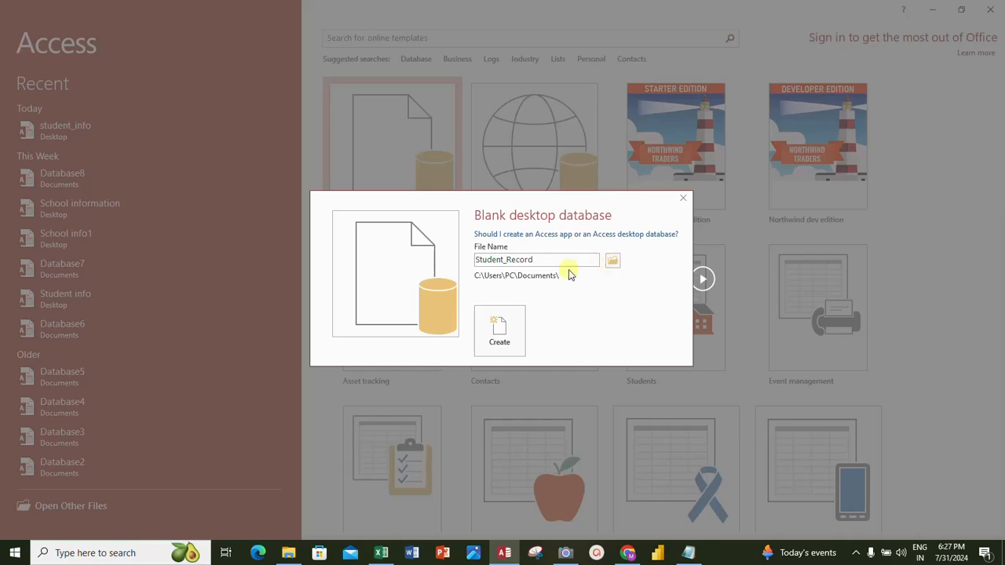
Step: Set the database's save location to the Desktop folder and create the database
{"action": "left_click", "coordinate": [613, 264]}
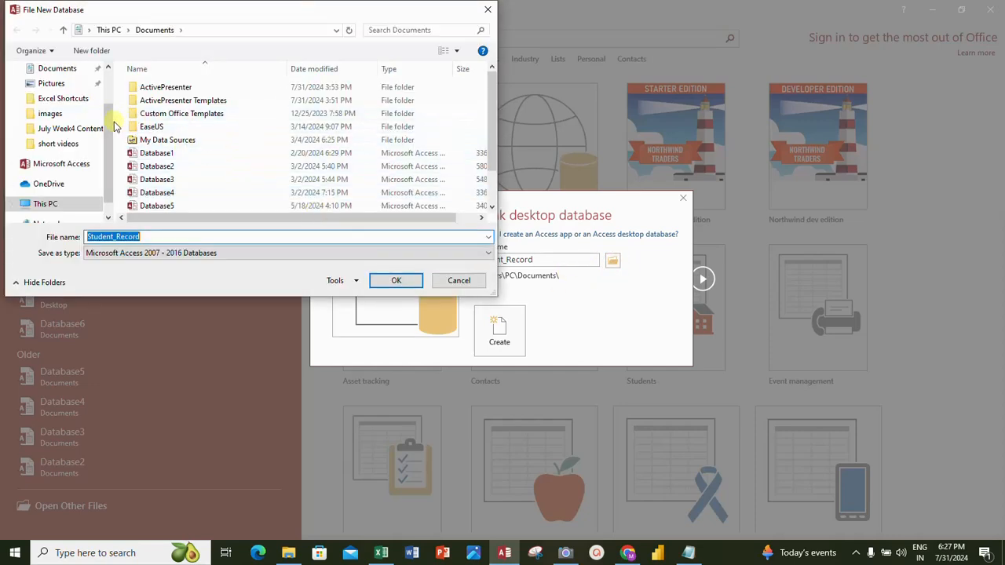
{"action": "scroll", "coordinate": [112, 118], "scroll_direction": "up", "scroll_amount": 5}
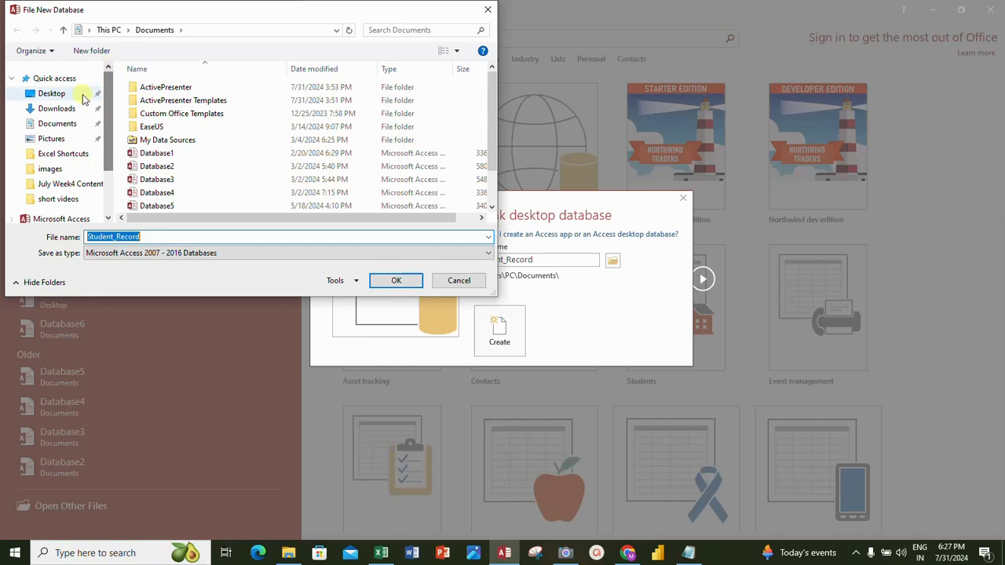
{"action": "left_click", "coordinate": [82, 94]}
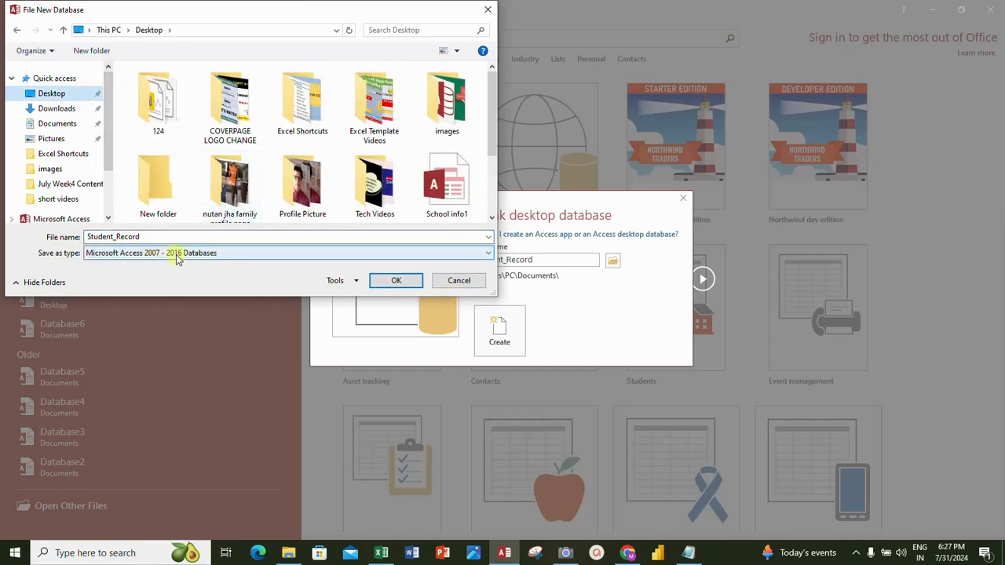
{"action": "left_click", "coordinate": [393, 281]}
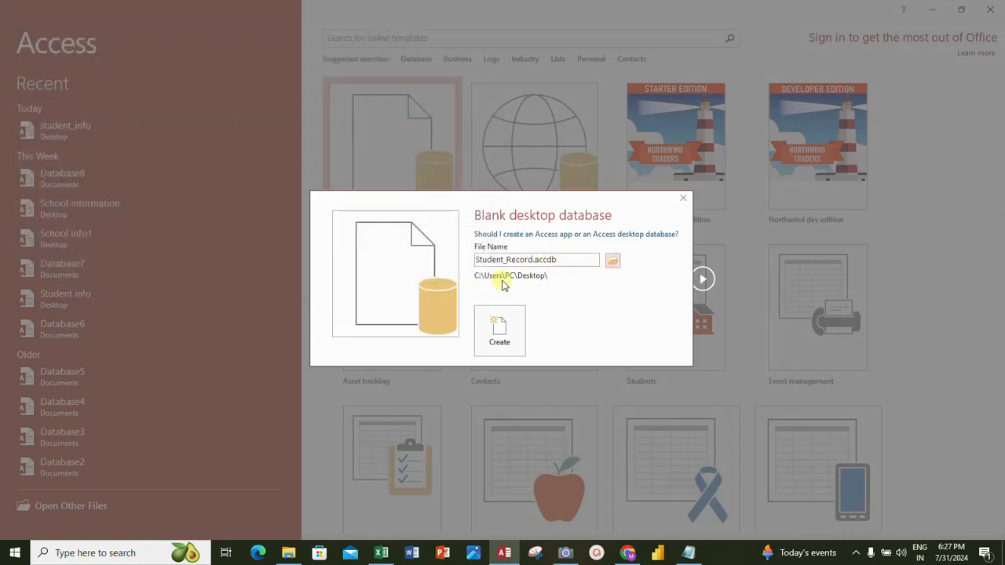
{"action": "left_click", "coordinate": [506, 347]}
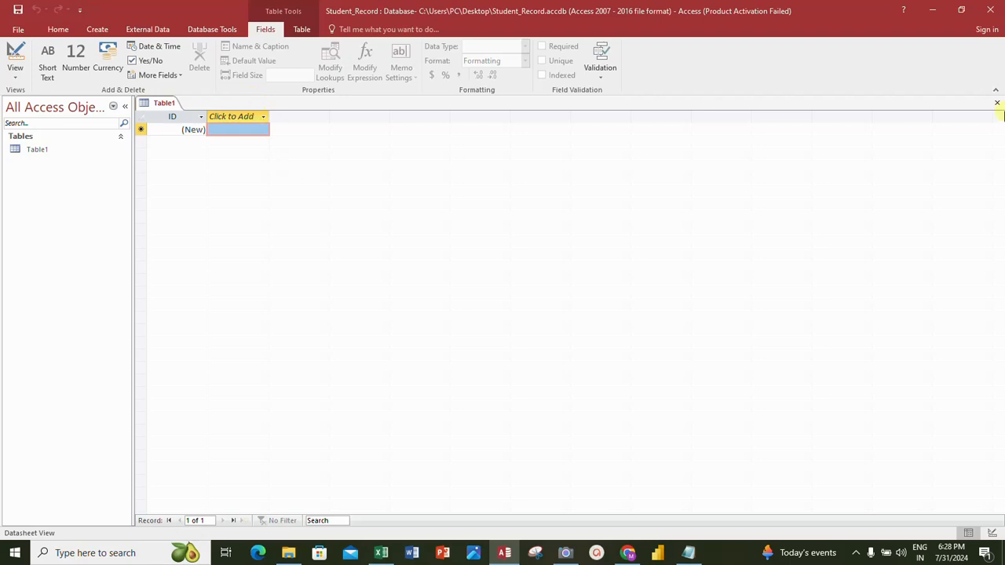
Step: Close the default Table1 datasheet and start a new table in Design View
{"action": "left_click", "coordinate": [996, 103]}
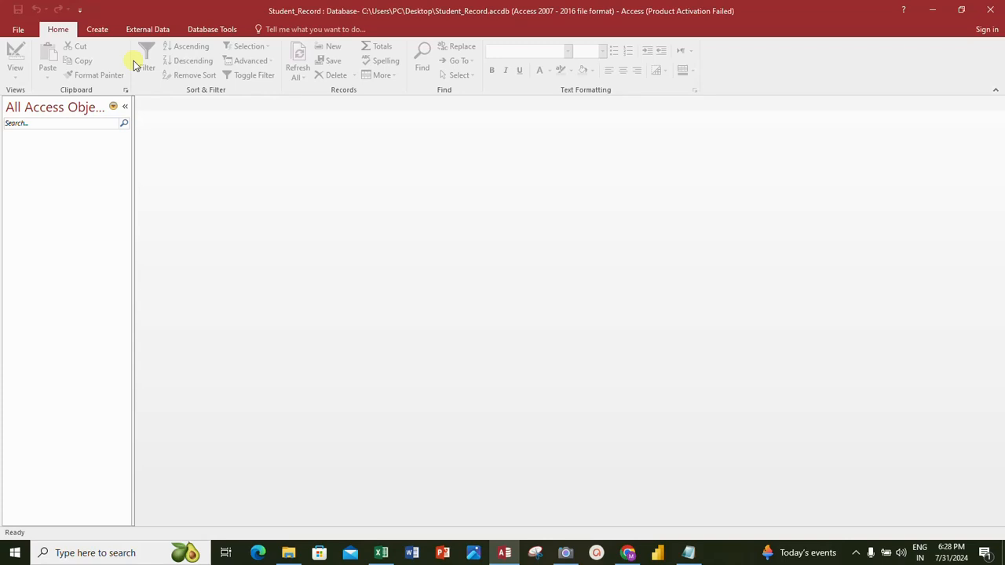
{"action": "left_click", "coordinate": [97, 29]}
{"action": "left_click", "coordinate": [91, 66]}
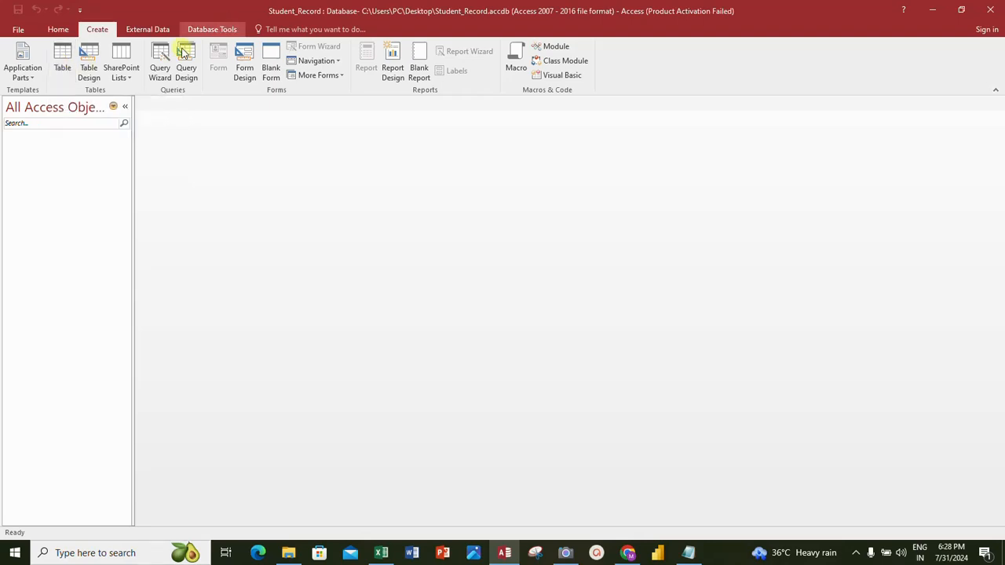
{"action": "left_click", "coordinate": [91, 72]}
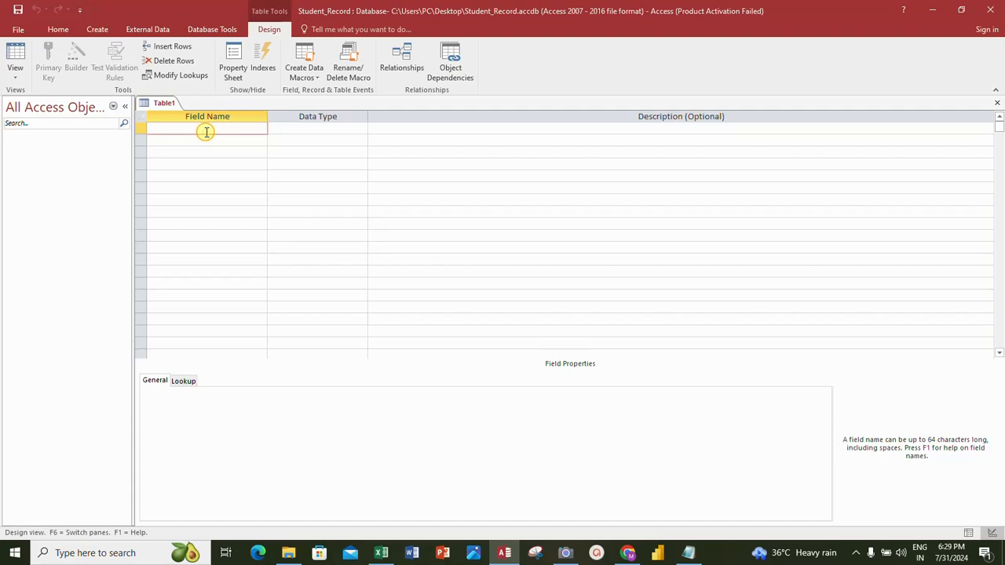
Step: Add a studentRoll field with the Number data type and the description "info about student roll no"
{"action": "type", "text": "studentRoll"}
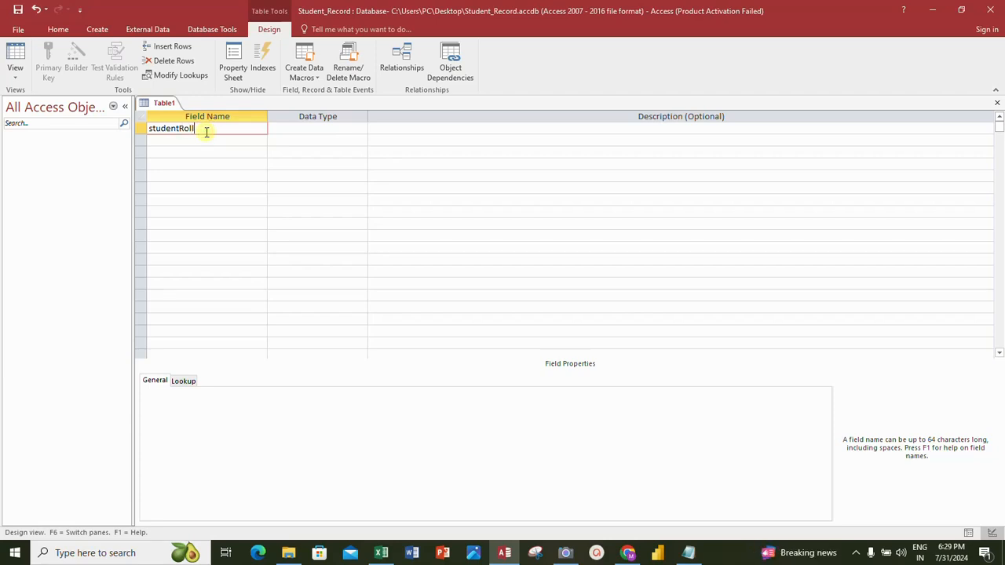
{"action": "key", "text": "Tab"}
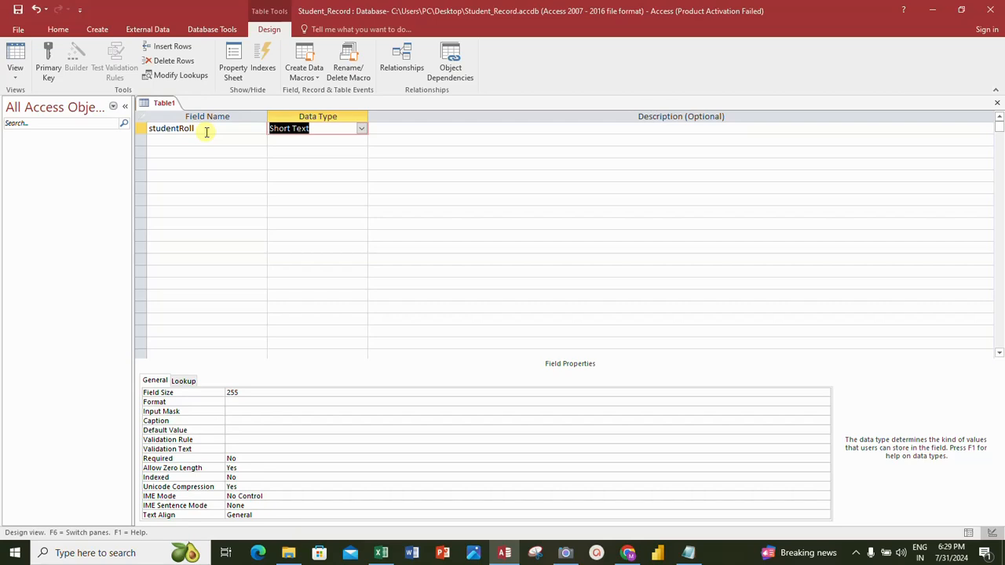
{"action": "key", "text": "alt+Down"}
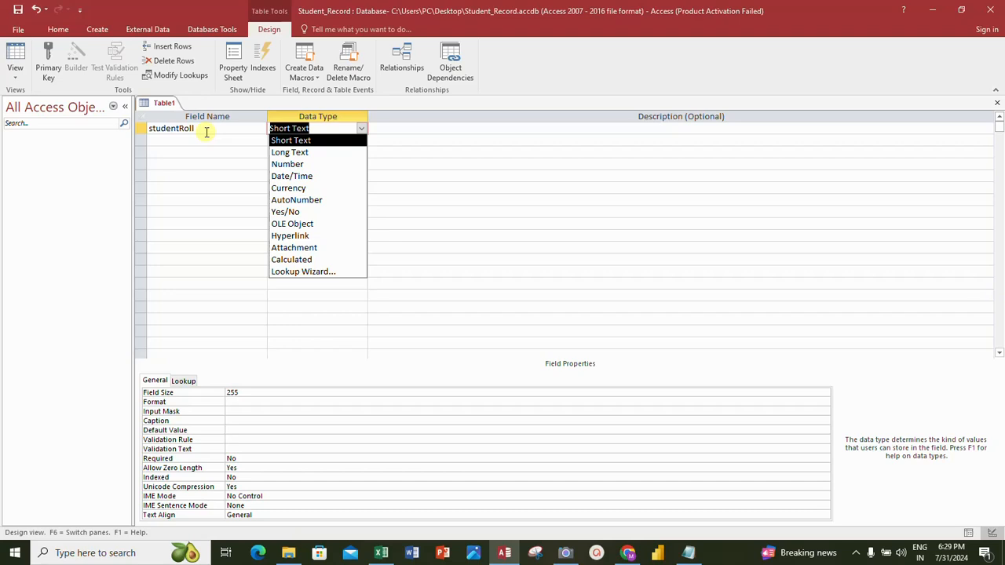
{"action": "key", "text": "Down"}
{"action": "key", "text": "Down"}
{"action": "key", "text": "Return"}
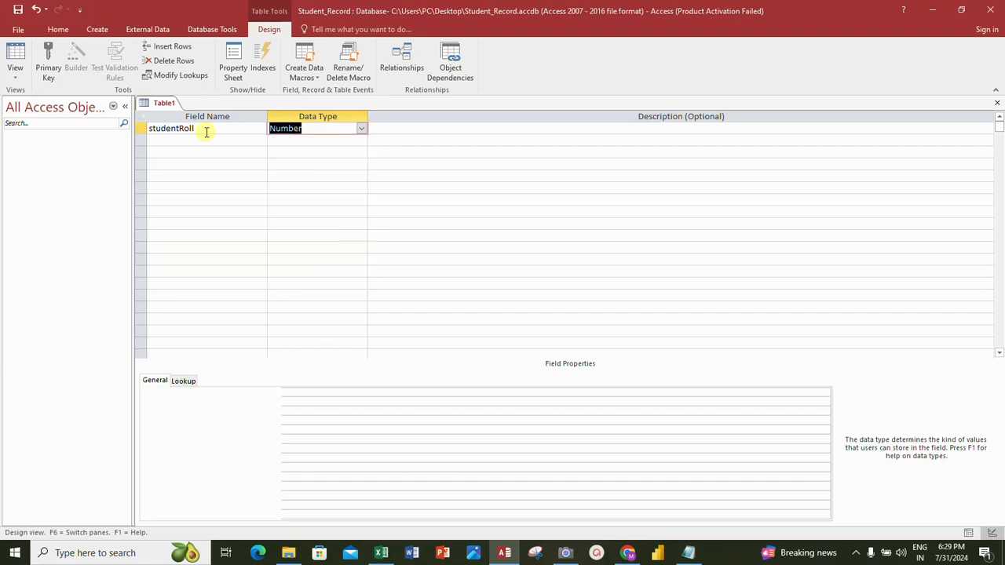
{"action": "key", "text": "Tab"}
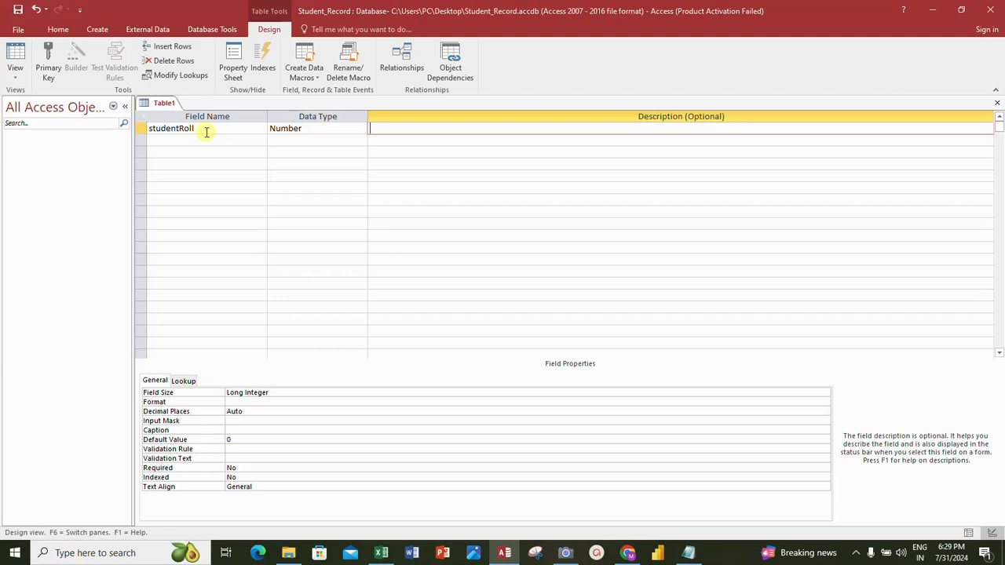
{"action": "type", "text": "info about student roll no"}
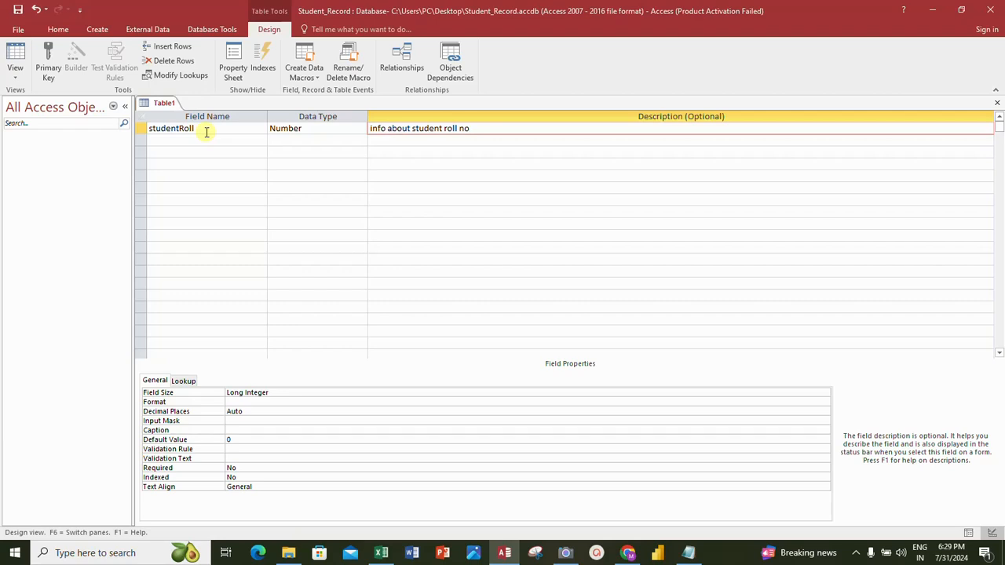
{"action": "key", "text": "Return"}
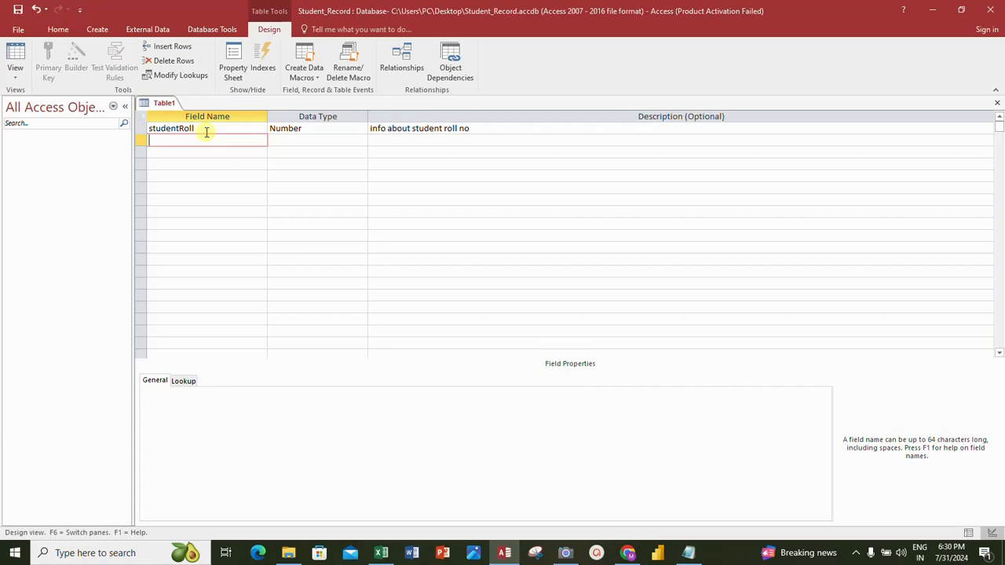
Step: Add a Studentname field with the Short Text data type and leave its description blank
{"action": "type", "text": "Studentname"}
{"action": "key", "text": "Tab"}
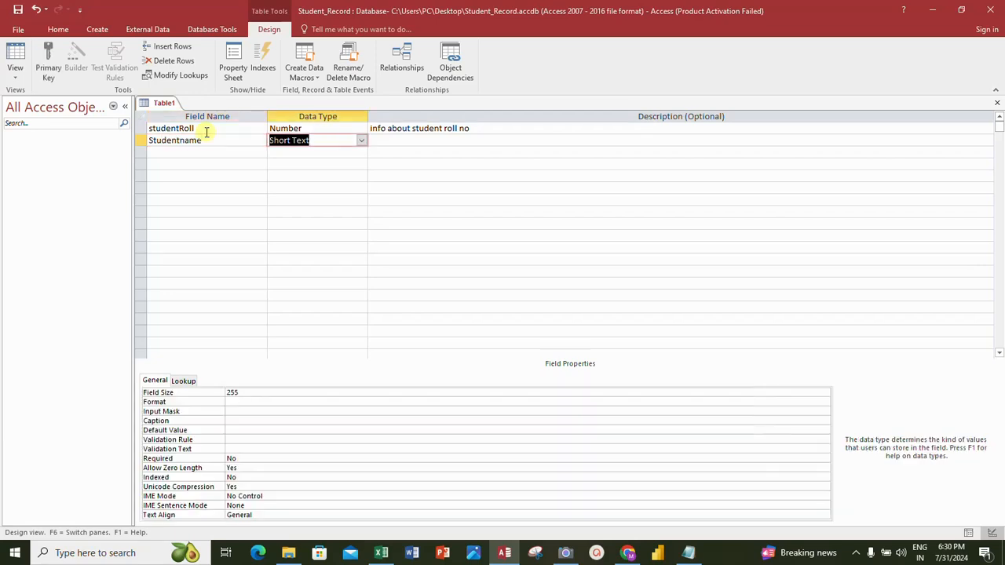
{"action": "key", "text": "Tab"}
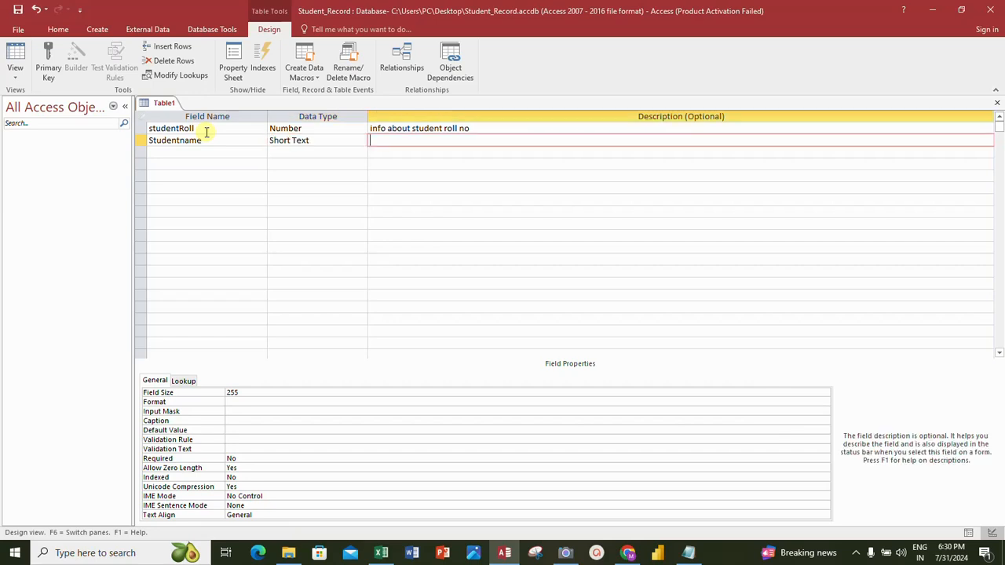
{"action": "key", "text": "Tab"}
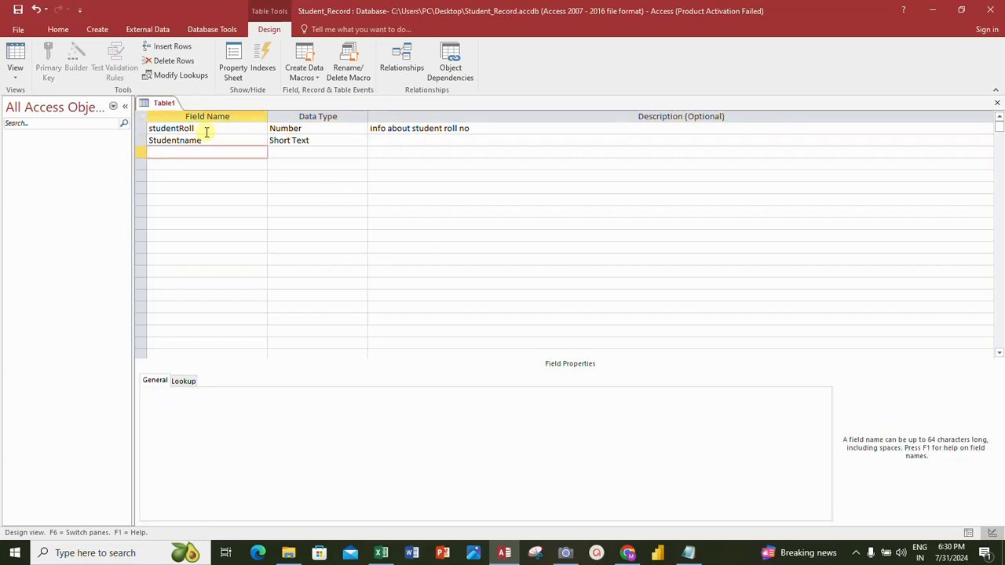
Step: Add Class and City fields with the Short Text data type and leave their descriptions blank
{"action": "type", "text": "Class"}
{"action": "key", "text": "Tab"}
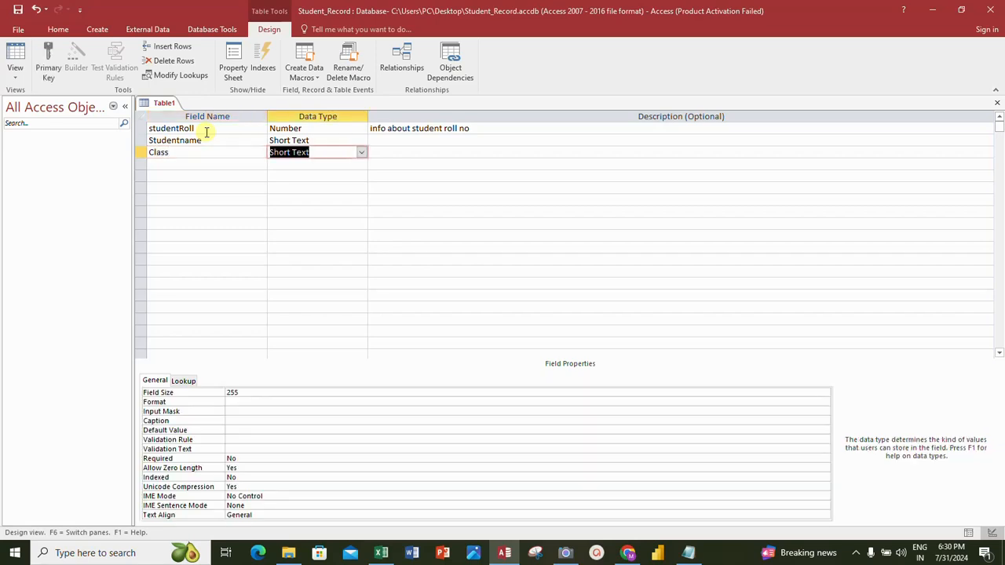
{"action": "key", "text": "Tab"}
{"action": "key", "text": "Tab"}
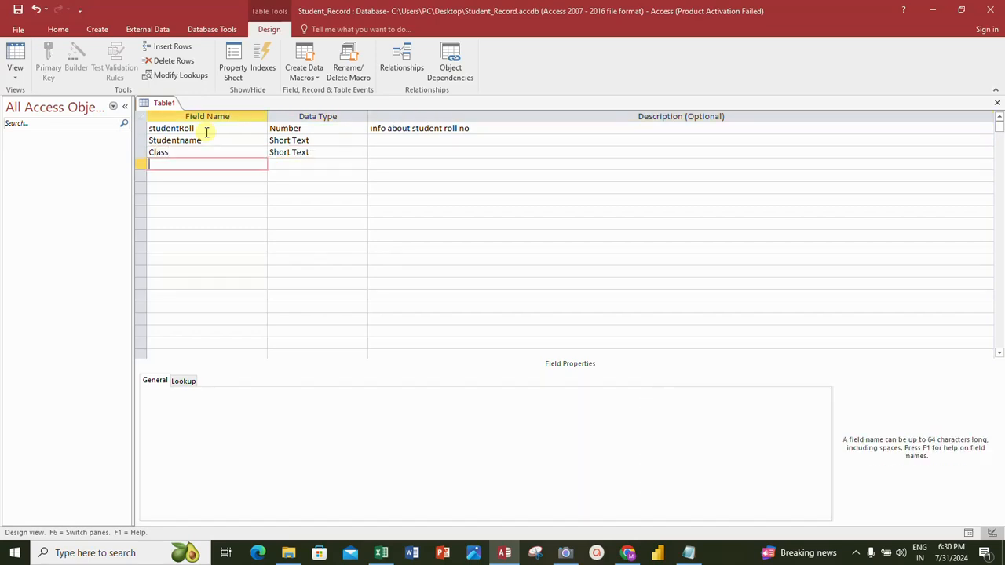
{"action": "type", "text": "Cit"}
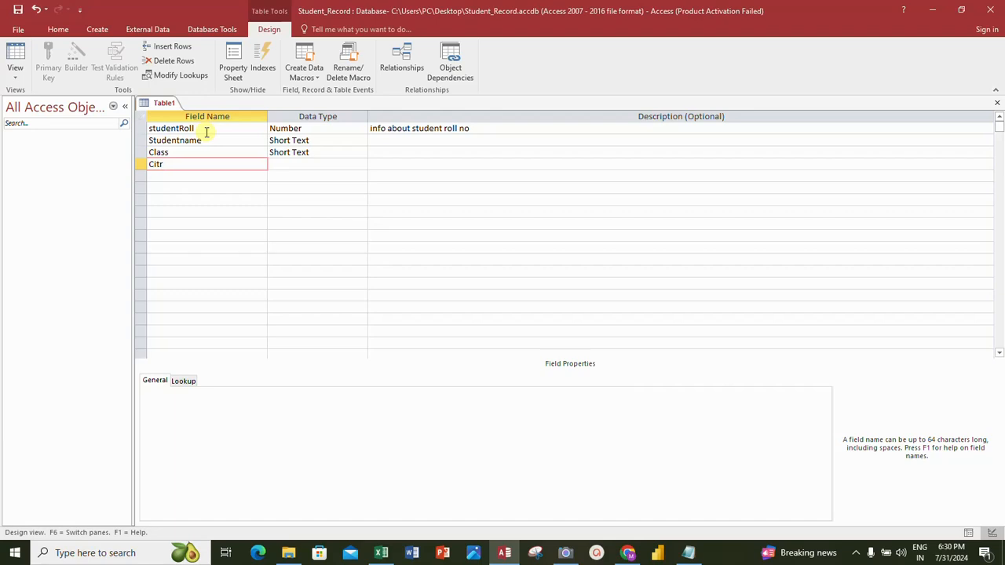
{"action": "type", "text": "y"}
{"action": "key", "text": "Tab"}
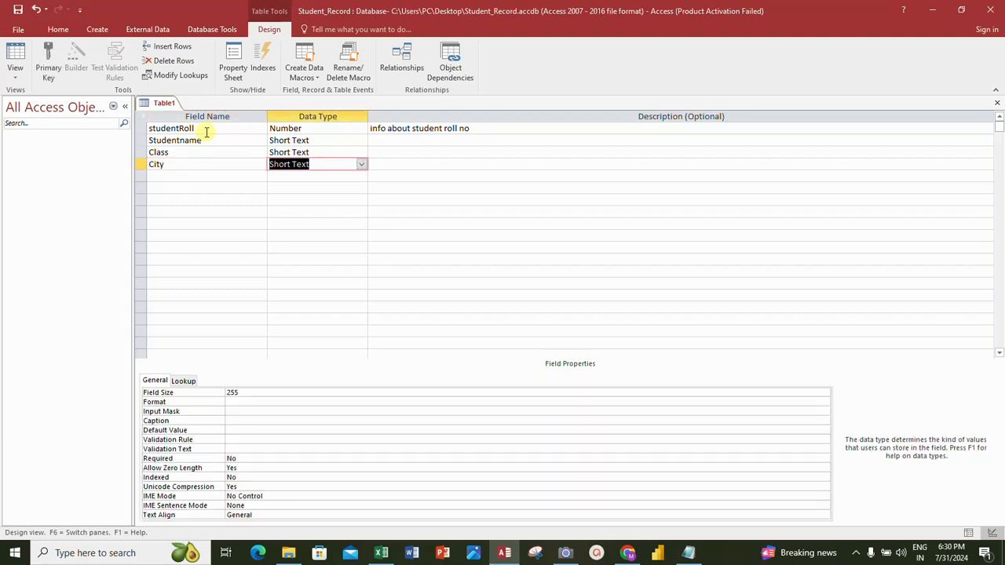
{"action": "key", "text": "Tab"}
{"action": "key", "text": "Tab"}
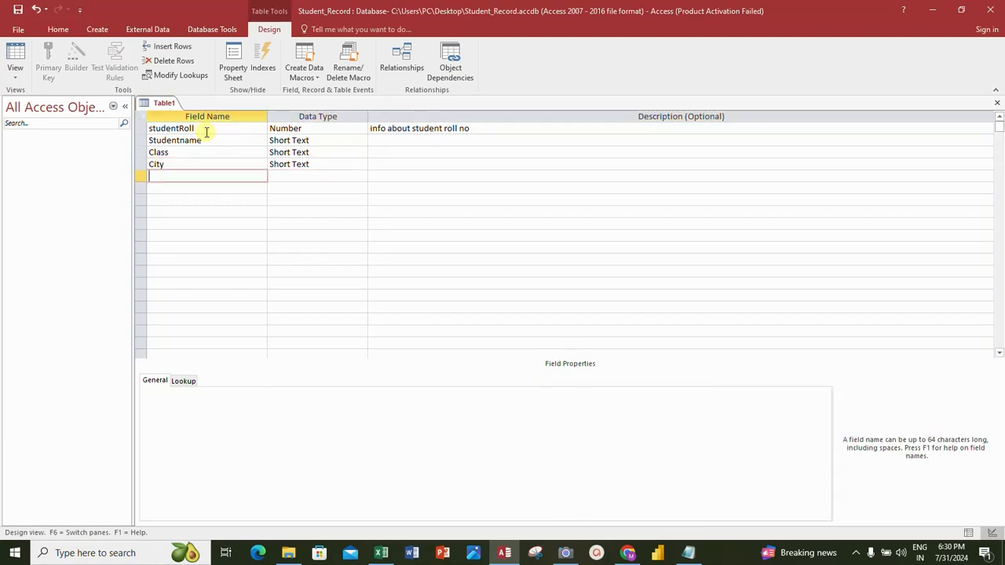
Step: Add State and Country fields with the Short Text data type and leave their descriptions blank
{"action": "type", "text": "State"}
{"action": "key", "text": "Tab"}
{"action": "key", "text": "Tab"}
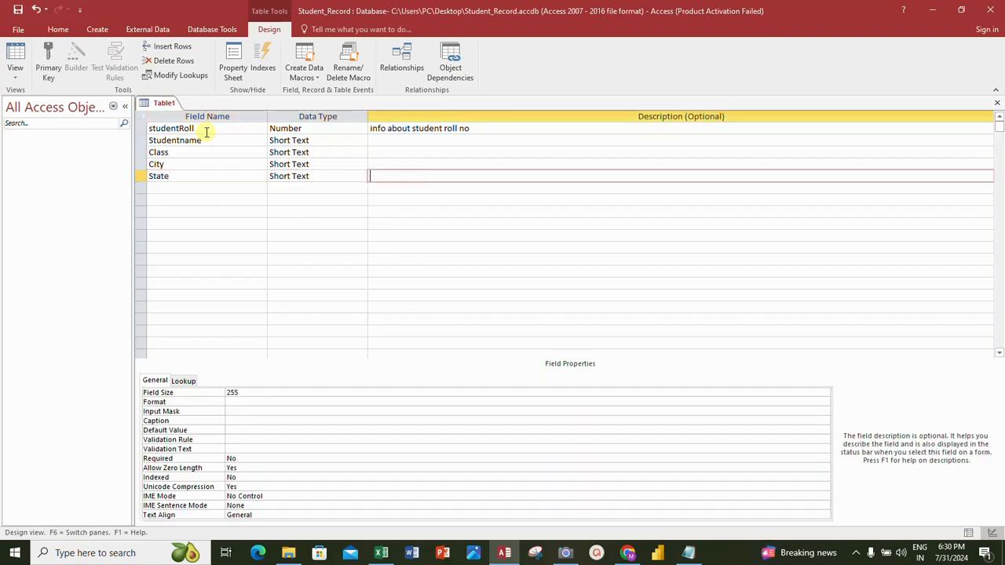
{"action": "key", "text": "Tab"}
{"action": "type", "text": "ountry"}
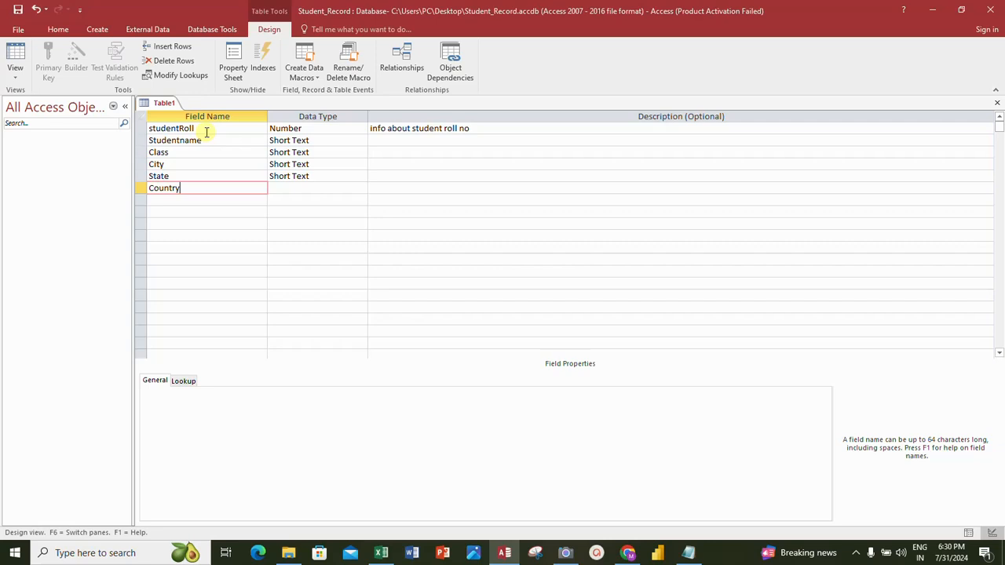
{"action": "key", "text": "Tab"}
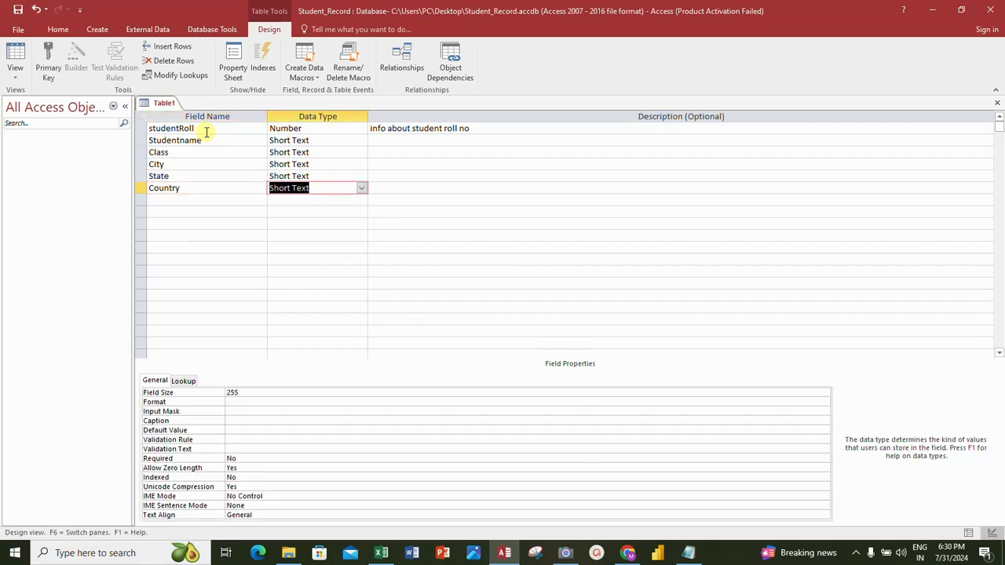
{"action": "key", "text": "Tab"}
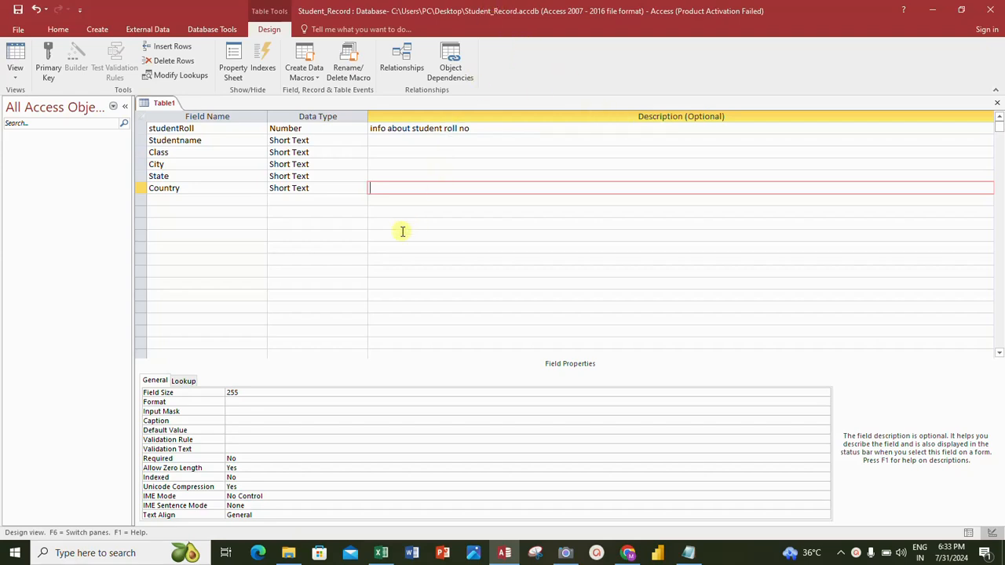
{"action": "left_click", "coordinate": [182, 381]}
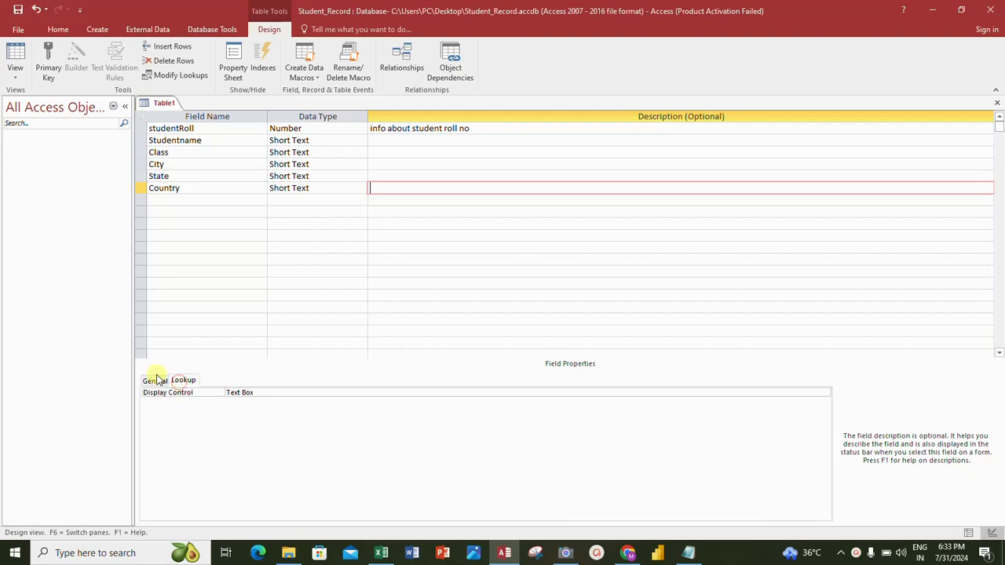
{"action": "left_click", "coordinate": [155, 380]}
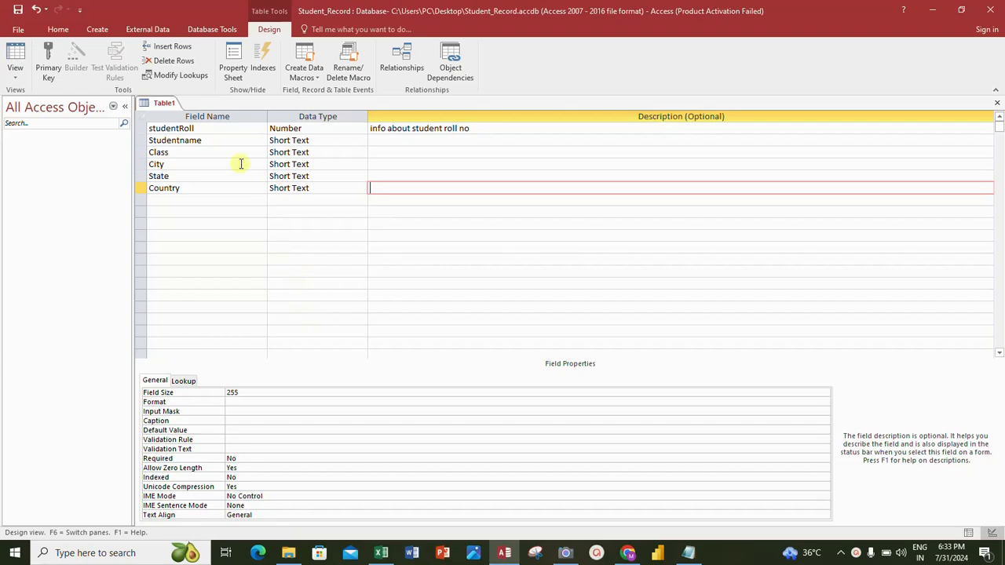
{"action": "left_click", "coordinate": [190, 131]}
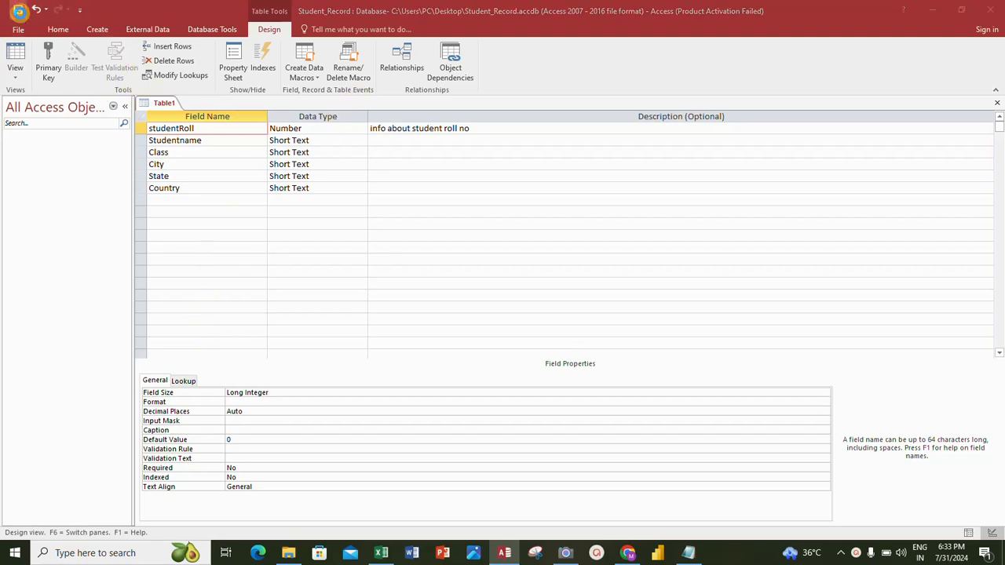
Step: Save the table as Studentinfo1 without creating a primary key
{"action": "left_click", "coordinate": [17, 8]}
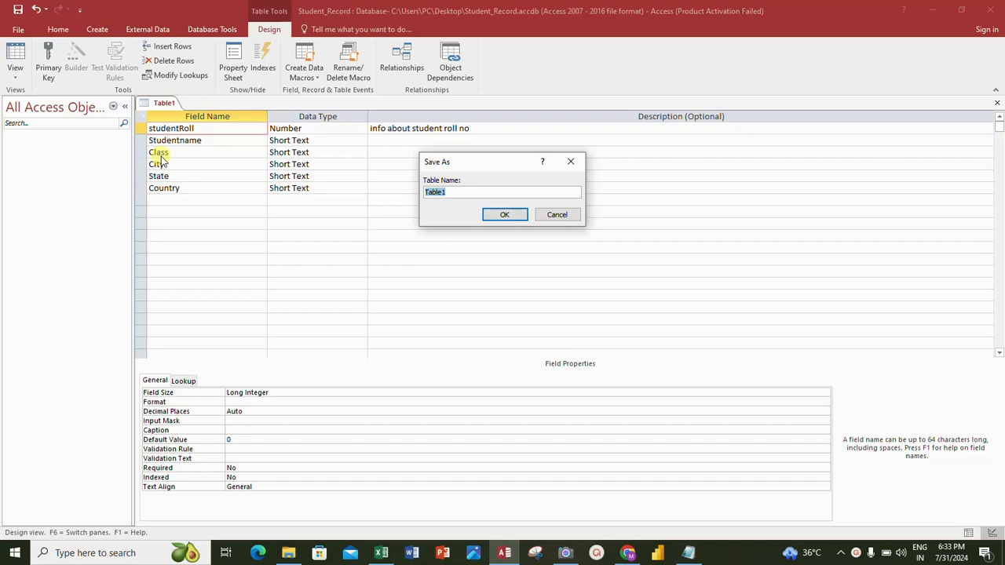
{"action": "key", "text": "BackSpace"}
{"action": "type", "text": "Studentinfo1"}
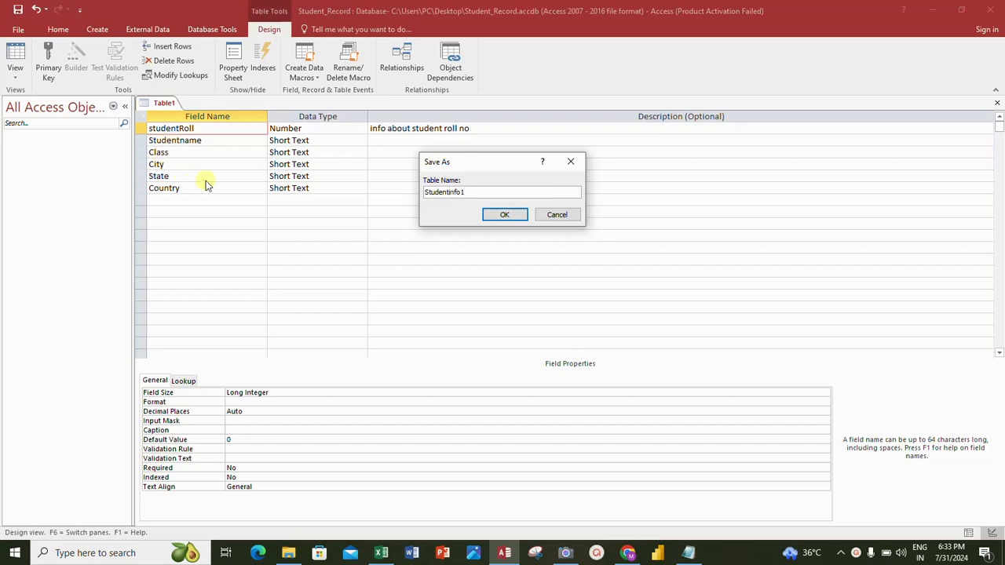
{"action": "left_click", "coordinate": [504, 215]}
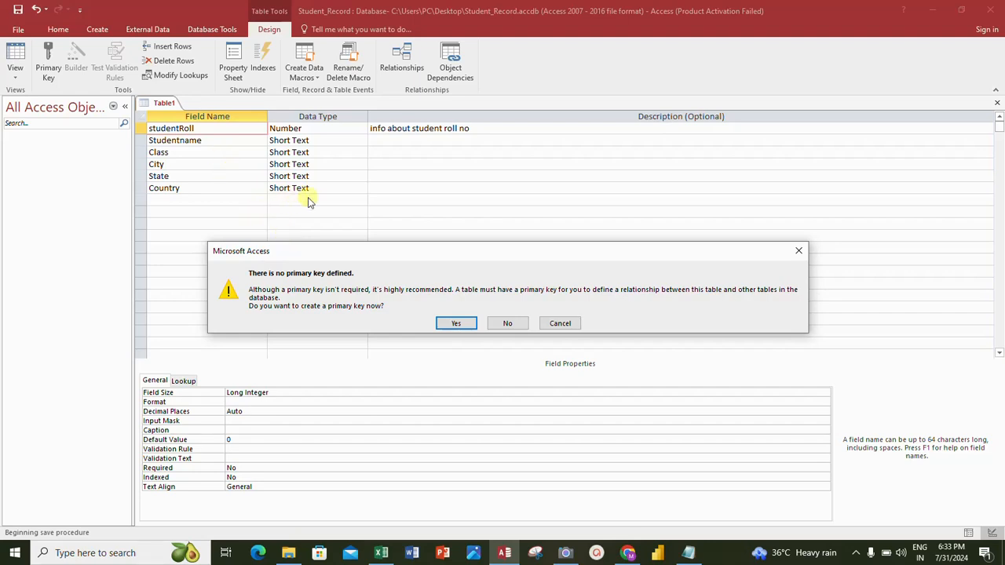
{"action": "left_click", "coordinate": [510, 324]}
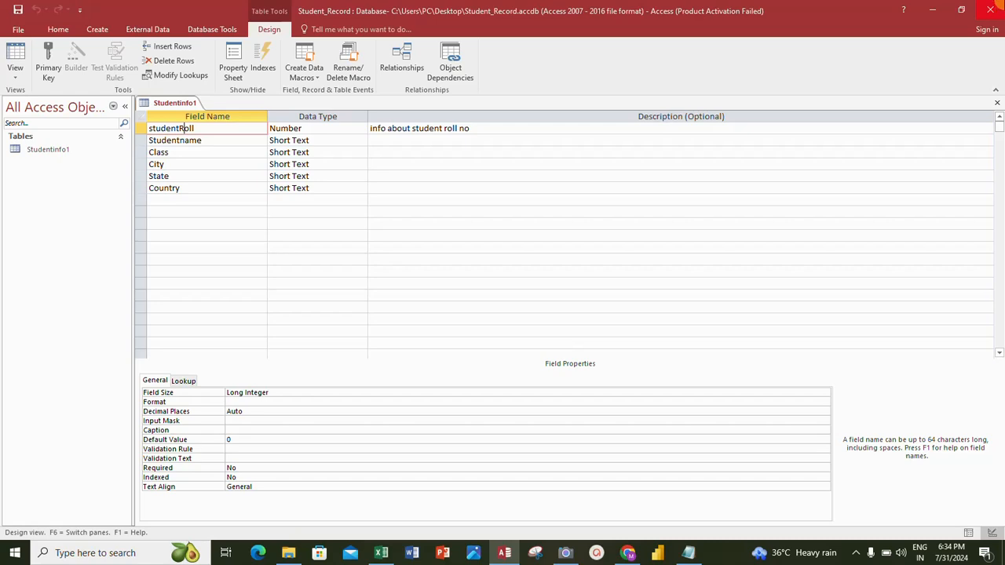
Step: Close the table design and open the Studentinfo1 table in Datasheet View
{"action": "left_click", "coordinate": [998, 104]}
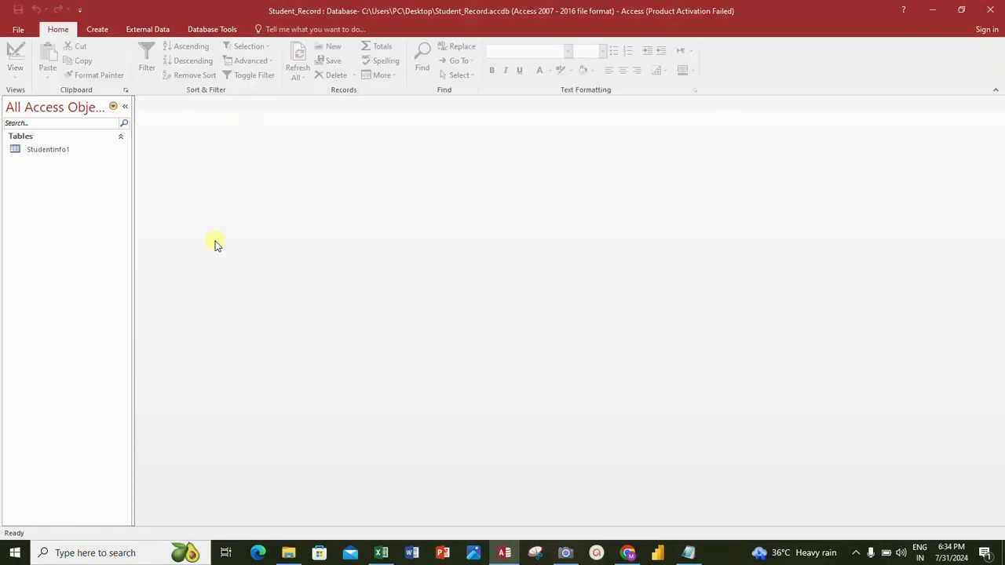
{"action": "left_click", "coordinate": [42, 149]}
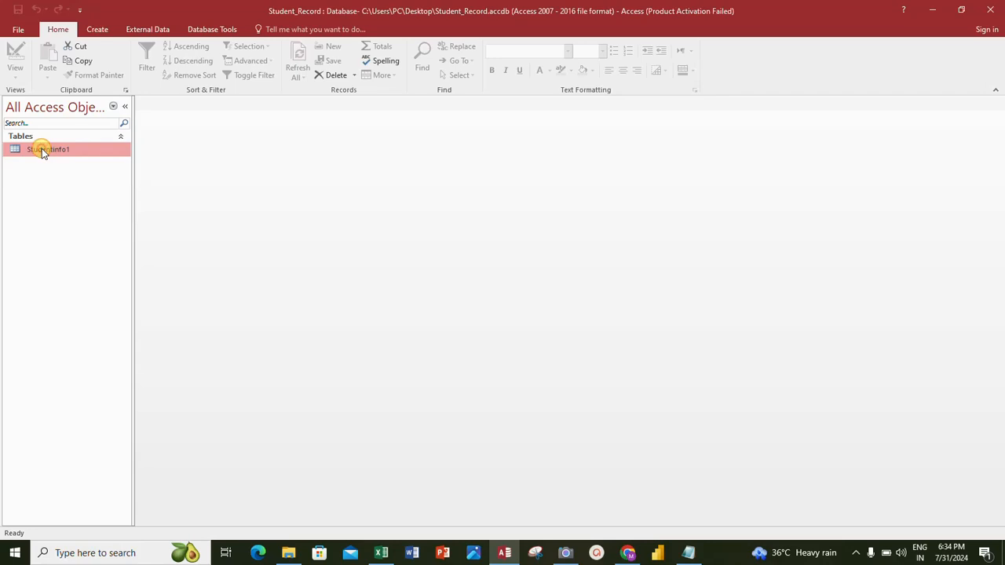
{"action": "double_click", "coordinate": [42, 149]}
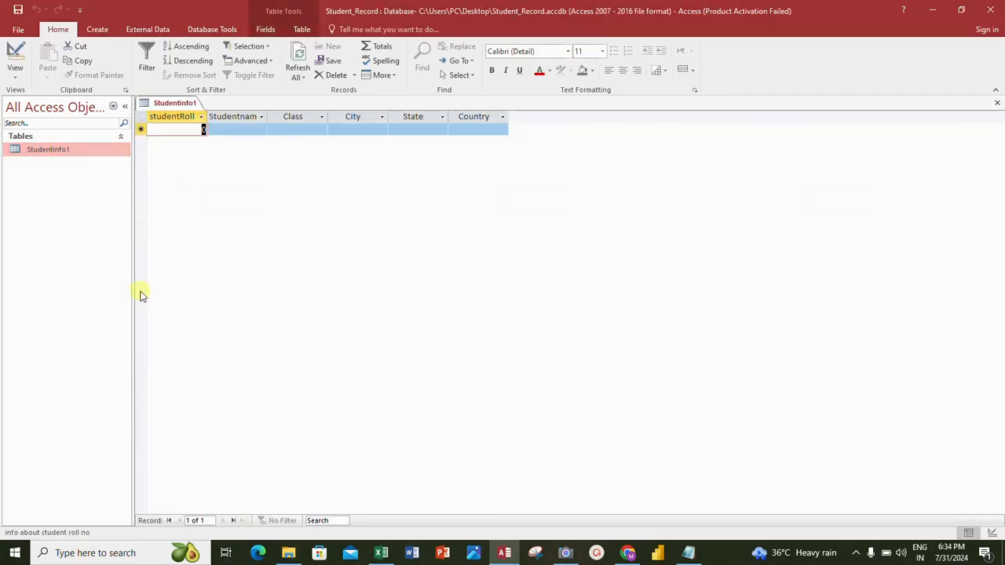
Step: Enter the first record with studentRoll 100, the student's name, Class bca, City delhi, State delhi and Country india
{"action": "type", "text": "100"}
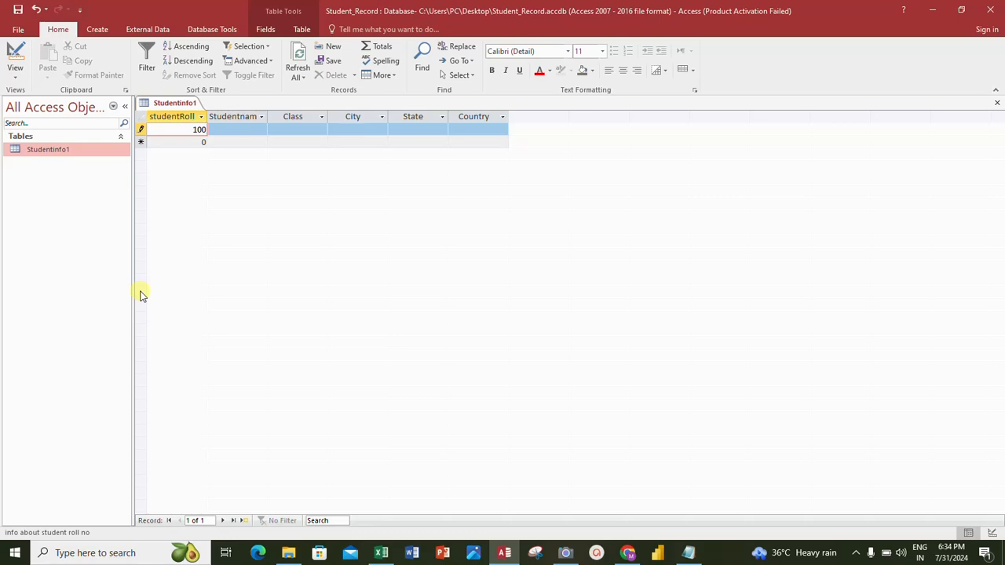
{"action": "key", "text": "Tab"}
{"action": "type", "text": "ajay"}
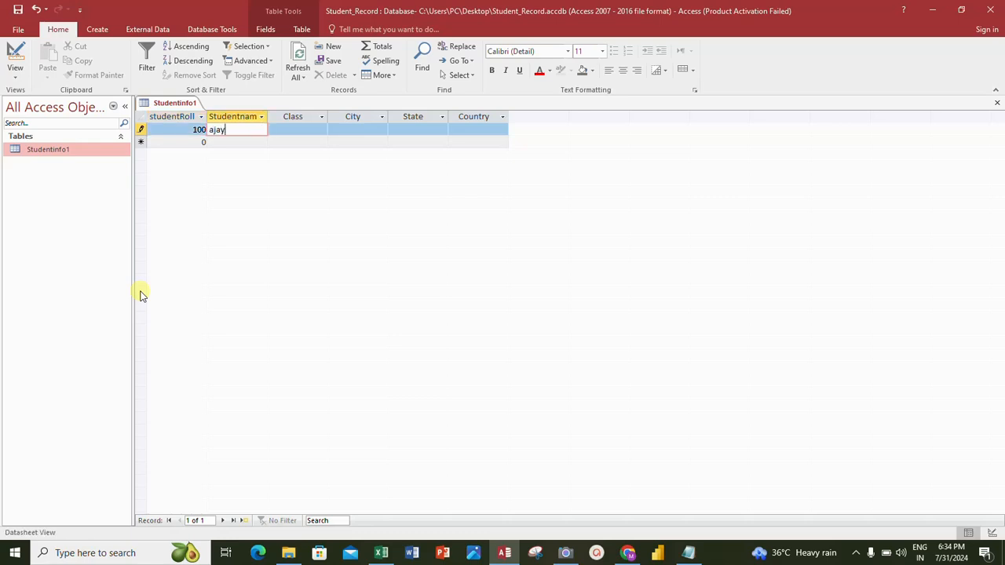
{"action": "key", "text": "Tab"}
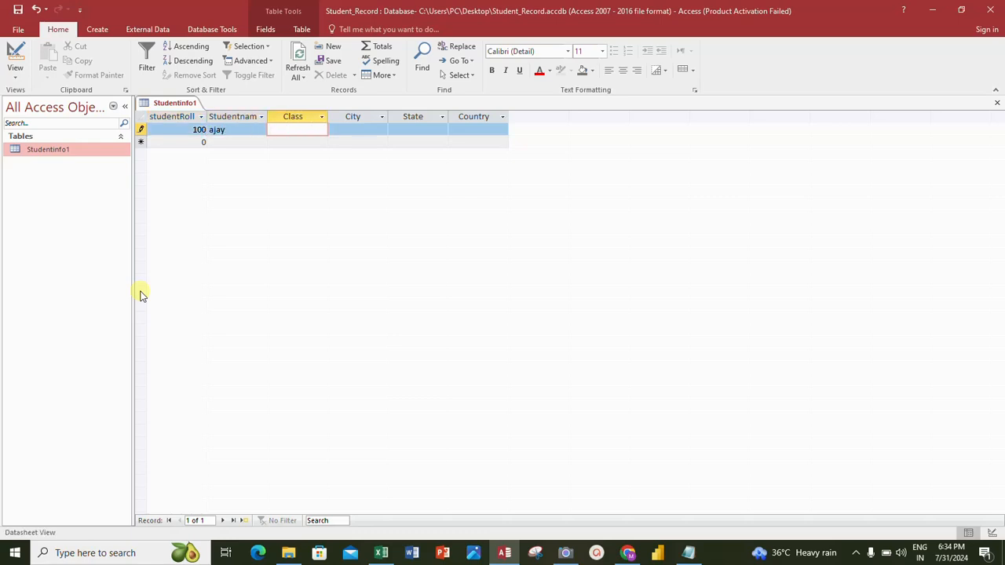
{"action": "type", "text": "bca"}
{"action": "key", "text": "Tab"}
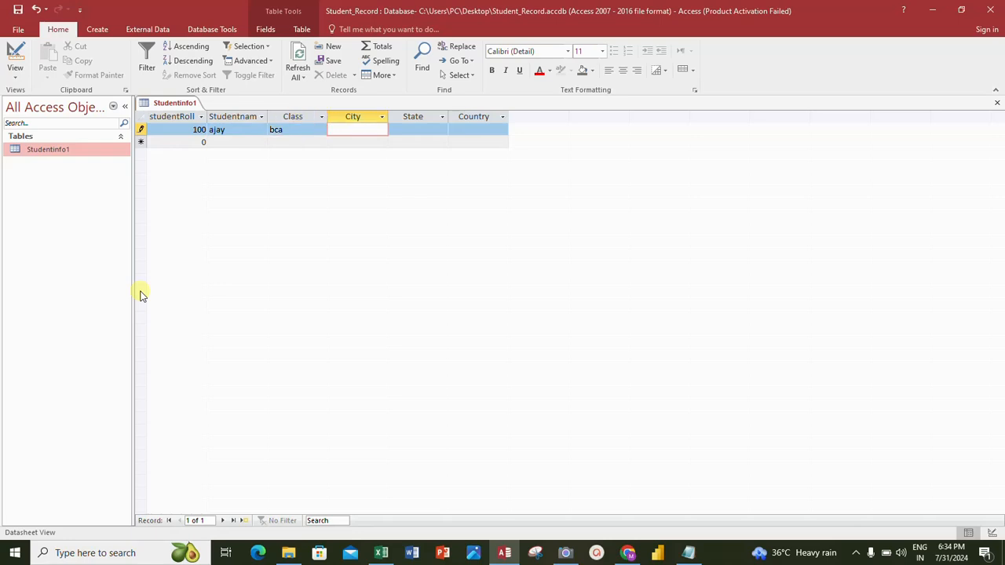
{"action": "type", "text": "delhi"}
{"action": "key", "text": "Tab"}
{"action": "type", "text": "delh"}
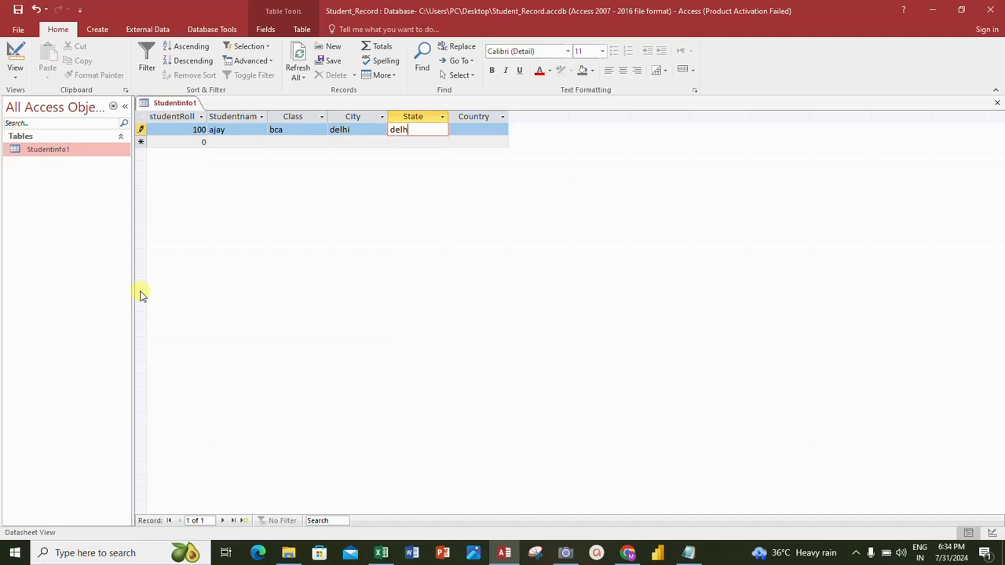
{"action": "type", "text": "i"}
{"action": "key", "text": "Tab"}
{"action": "type", "text": "india"}
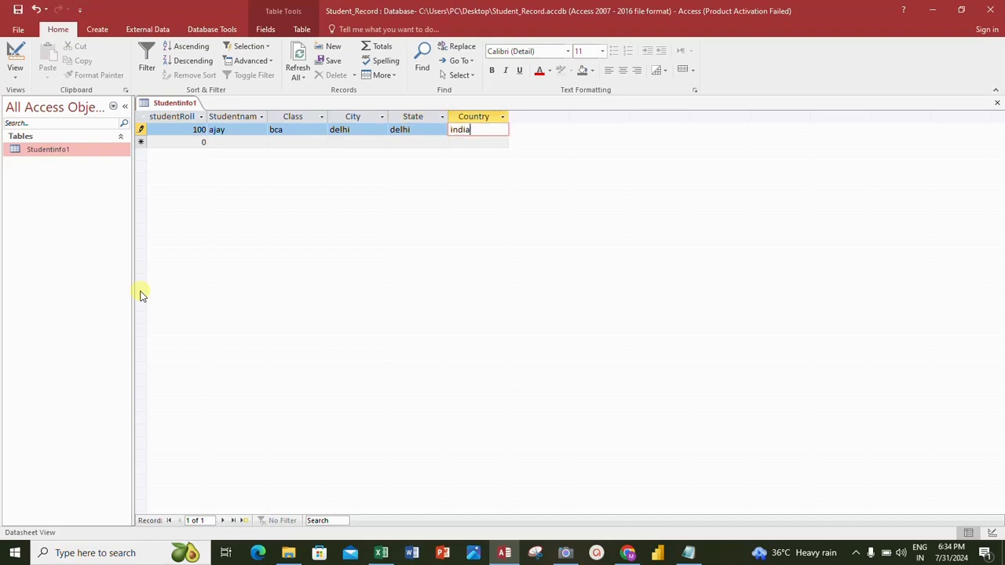
{"action": "key", "text": "Tab"}
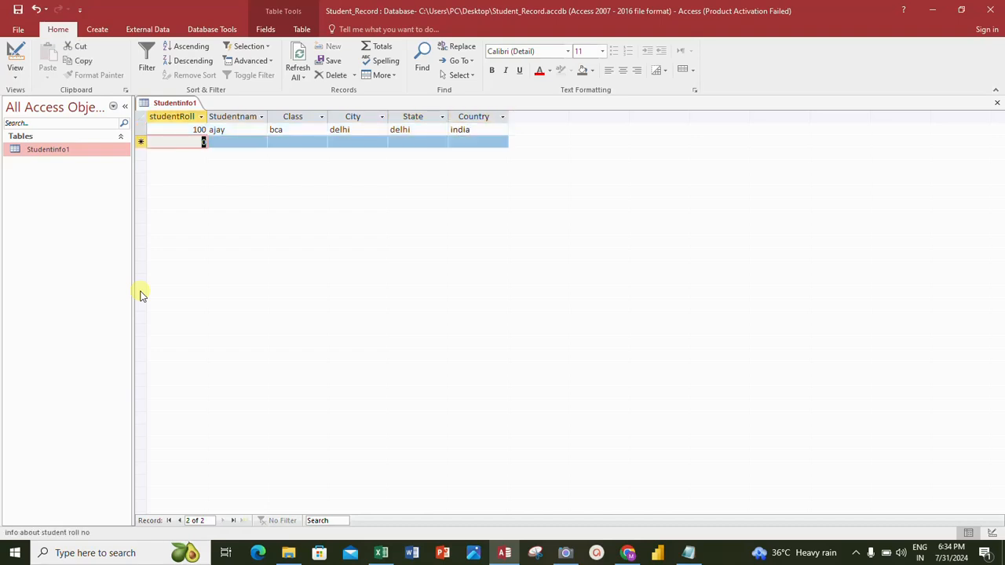
Step: Enter the second record with studentRoll 101, the student's name, Class mca, City lucknow, State Up and Country India
{"action": "type", "text": "101"}
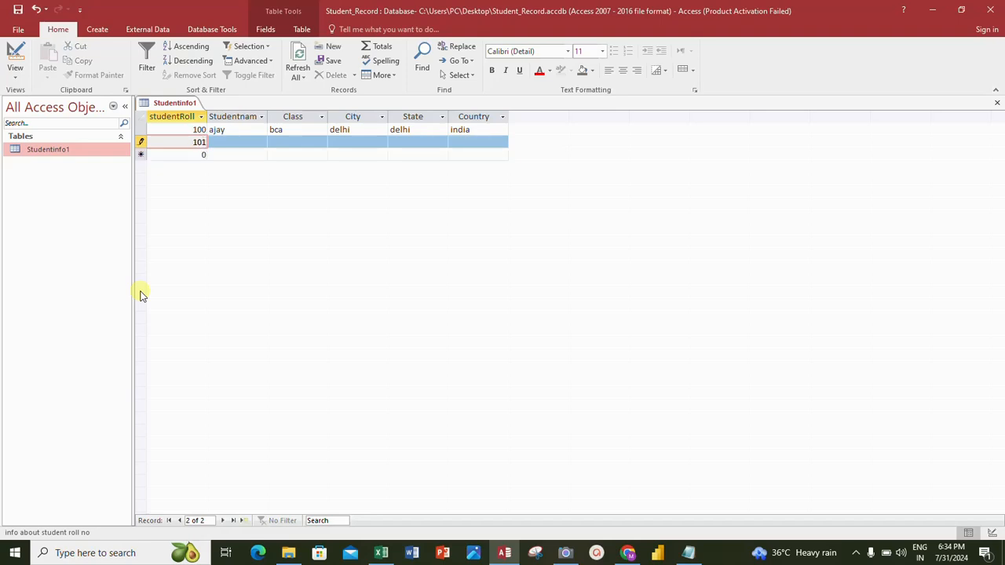
{"action": "key", "text": "Tab"}
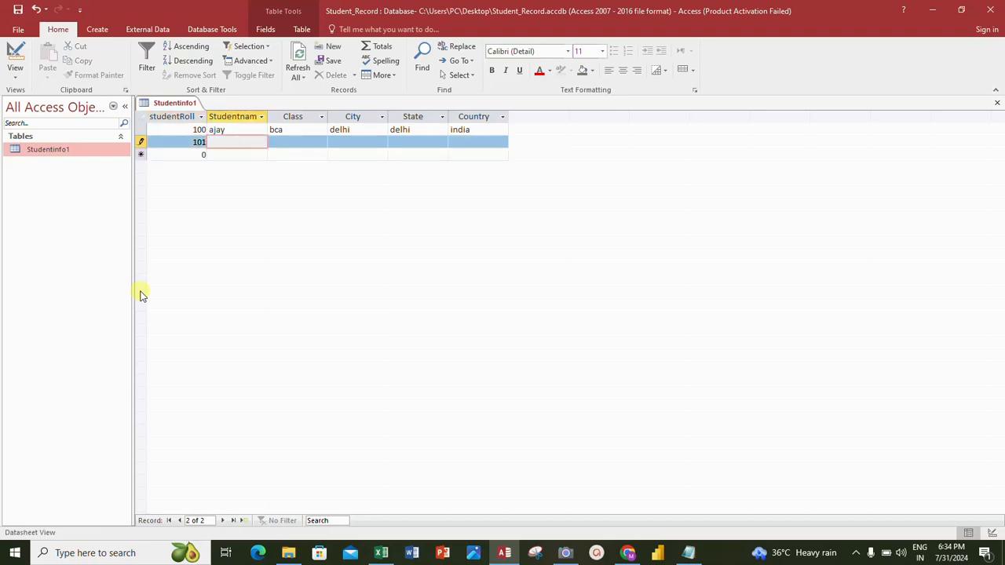
{"action": "type", "text": "vinay"}
{"action": "key", "text": "Tab"}
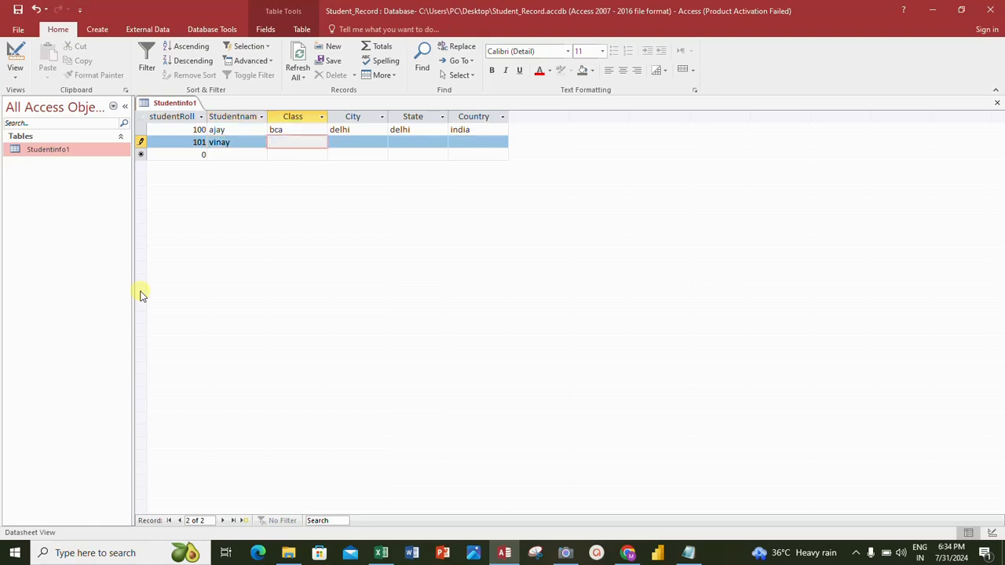
{"action": "type", "text": "mca"}
{"action": "key", "text": "Tab"}
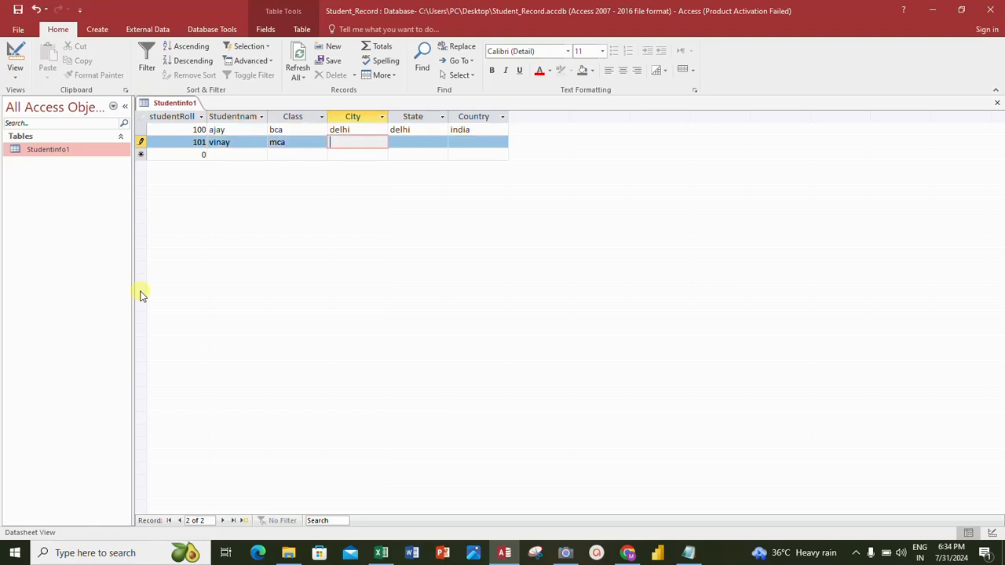
{"action": "type", "text": "lucknow"}
{"action": "key", "text": "Tab"}
{"action": "type", "text": "Up"}
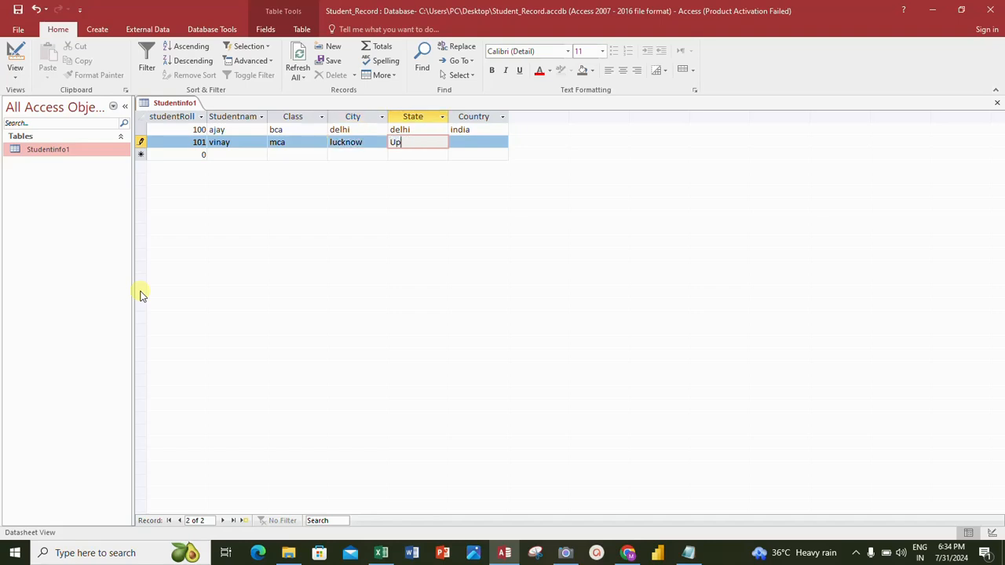
{"action": "key", "text": "Tab"}
{"action": "type", "text": "India"}
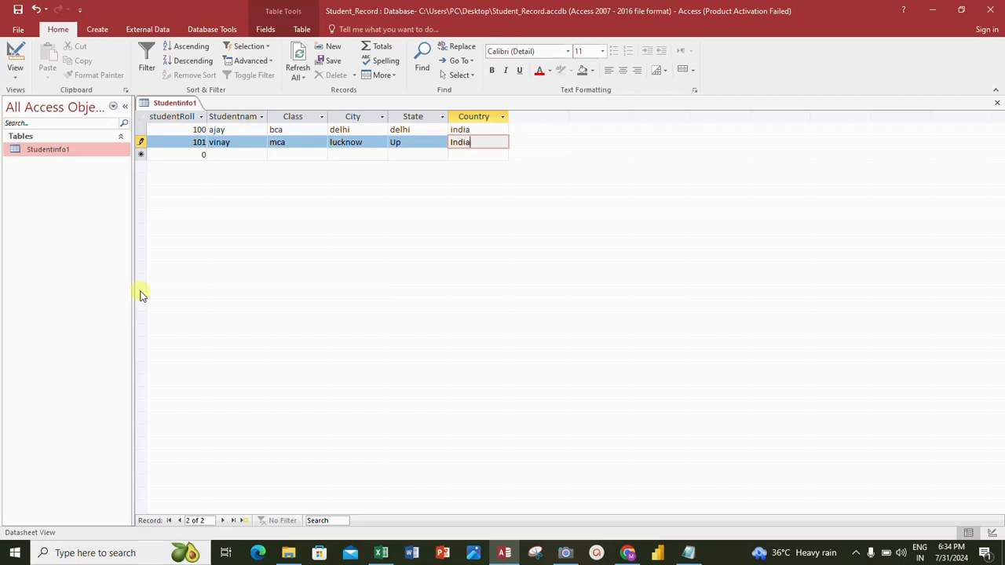
{"action": "key", "text": "Tab"}
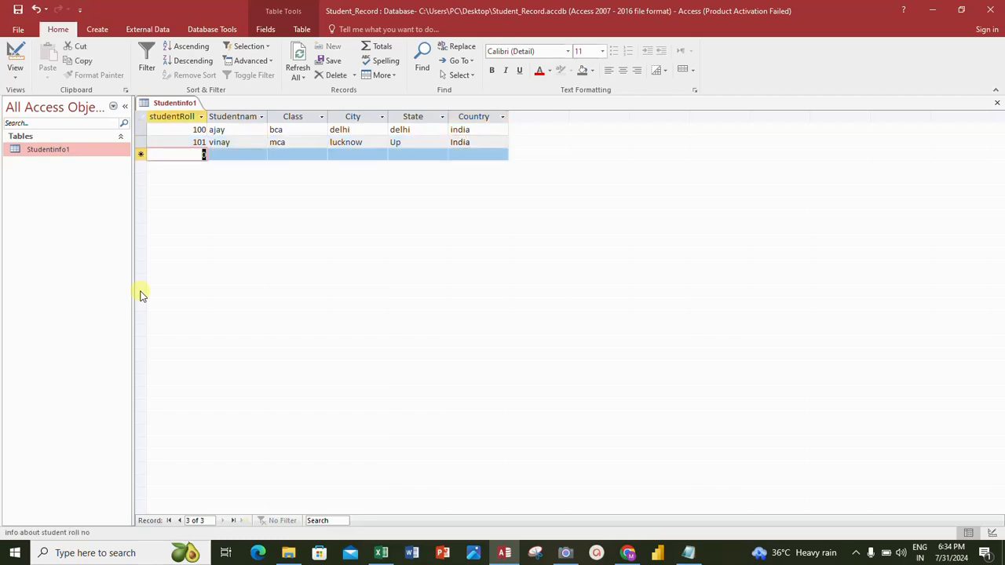
Step: Enter the third record with studentRoll 103, the student's name, Class pgdca, City surat, State Gujrat and Country India, and save it
{"action": "type", "text": "103"}
{"action": "key", "text": "Tab"}
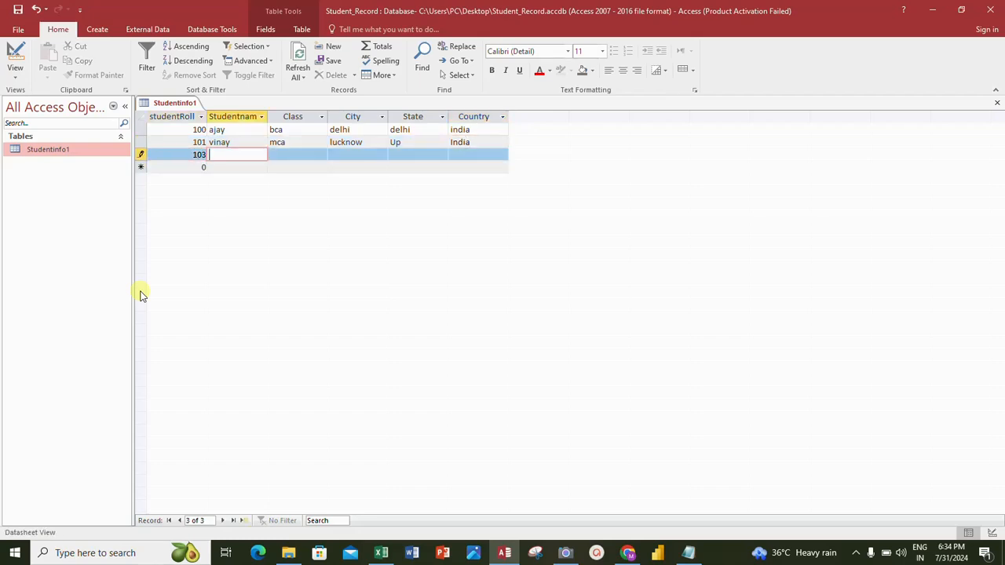
{"action": "type", "text": "rames"}
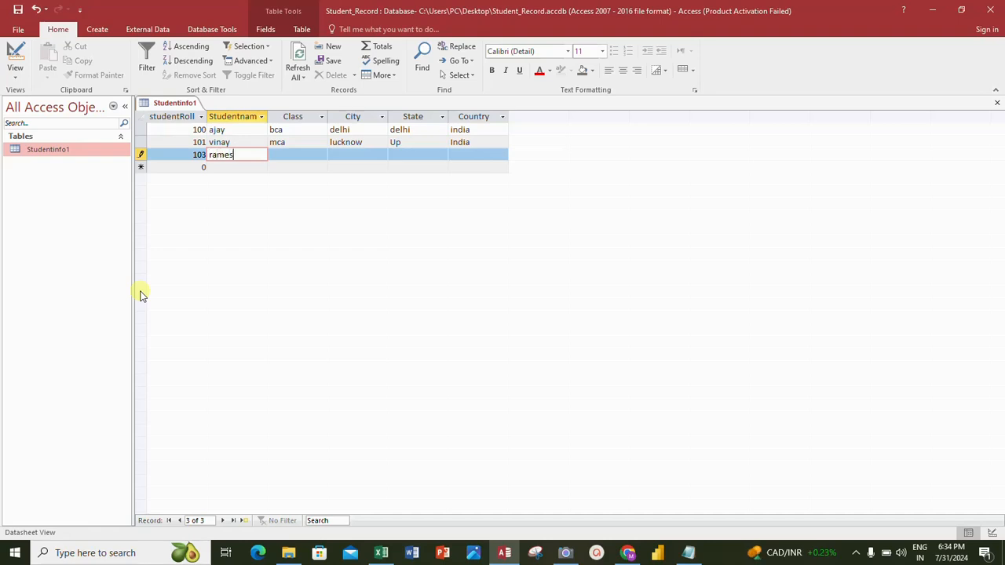
{"action": "type", "text": "h"}
{"action": "key", "text": "Tab"}
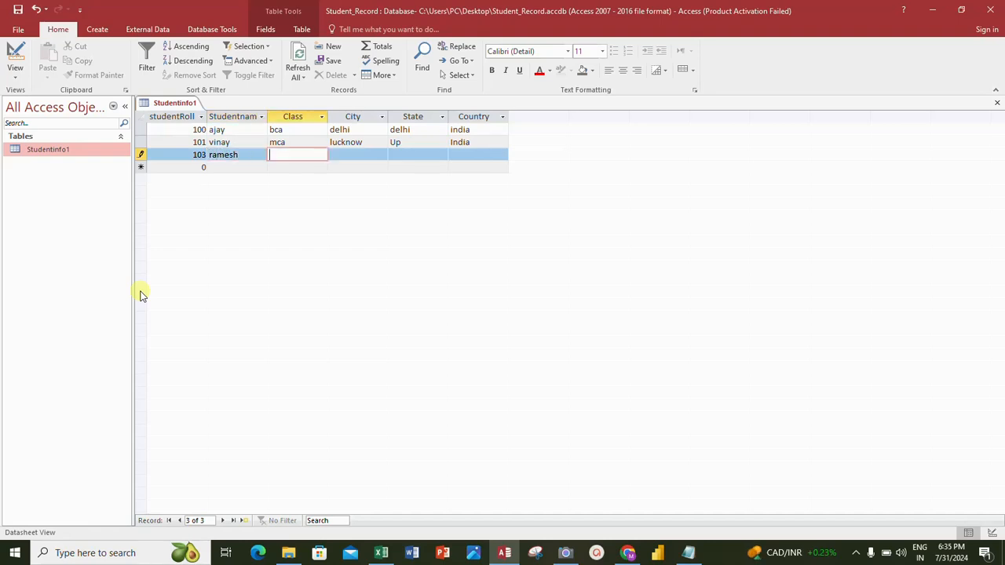
{"action": "type", "text": "pd"}
{"action": "key", "text": "BackSpace"}
{"action": "type", "text": "gdca"}
{"action": "key", "text": "Tab"}
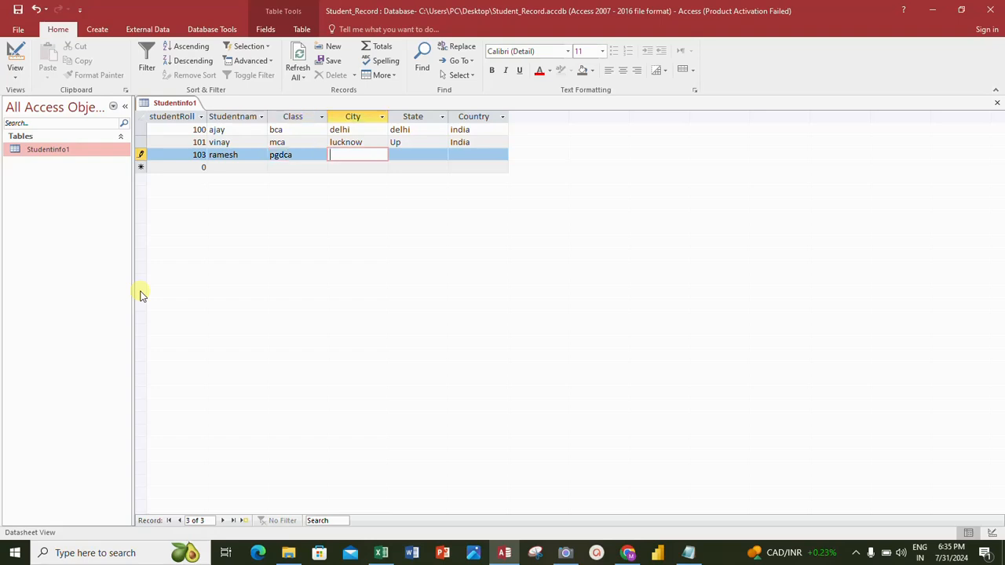
{"action": "type", "text": "surat"}
{"action": "key", "text": "Tab"}
{"action": "type", "text": "Gujrat"}
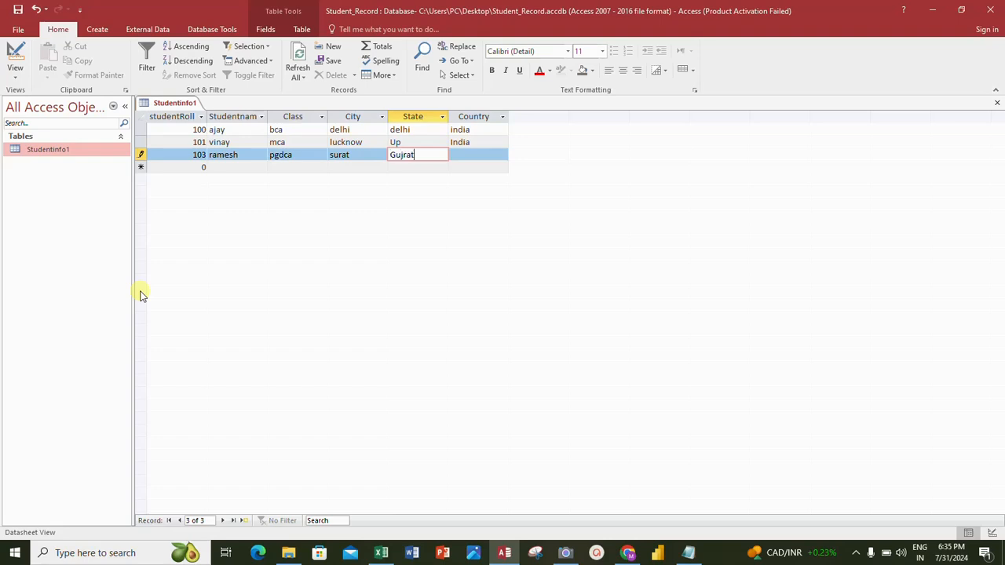
{"action": "key", "text": "Tab"}
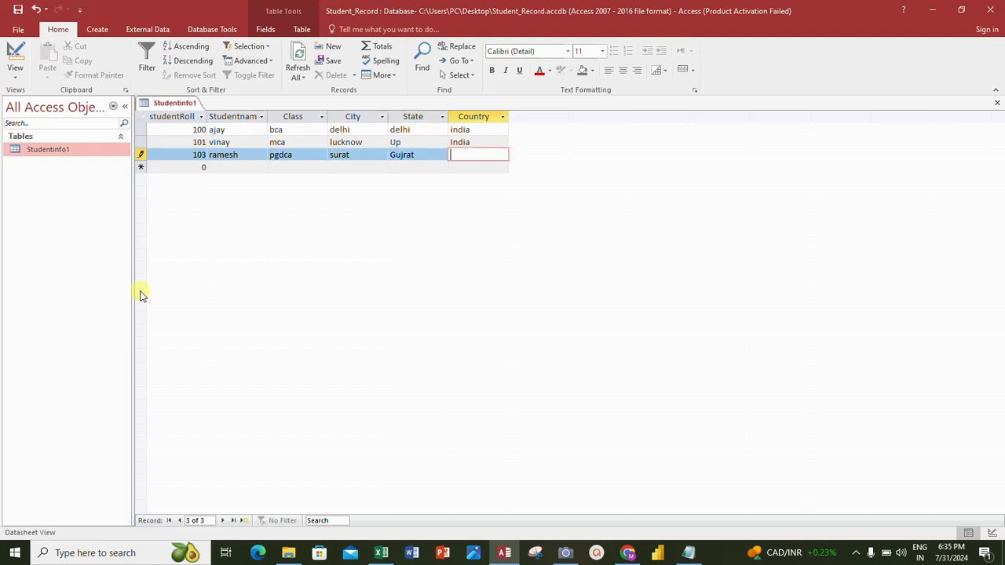
{"action": "type", "text": "India"}
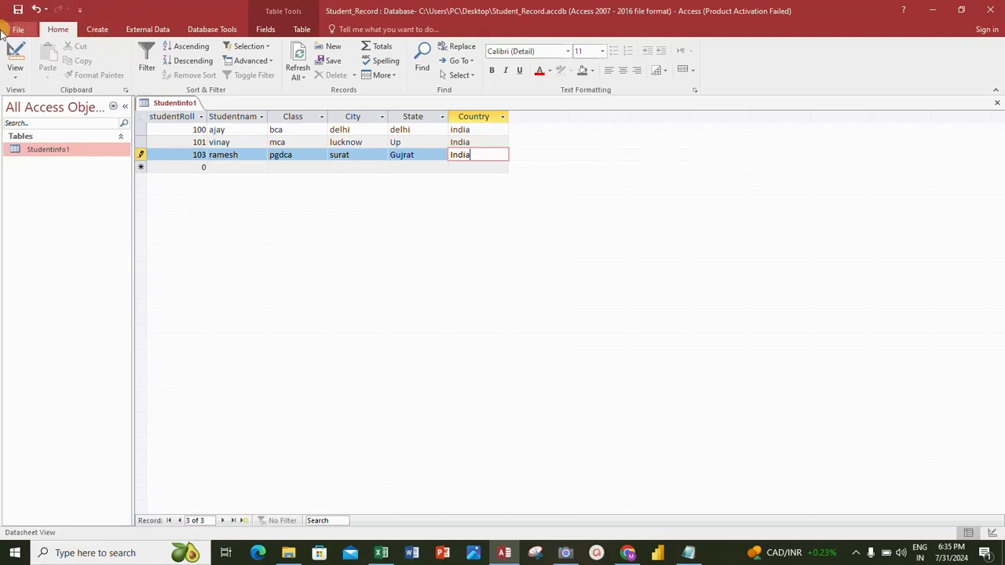
{"action": "left_click", "coordinate": [18, 11]}
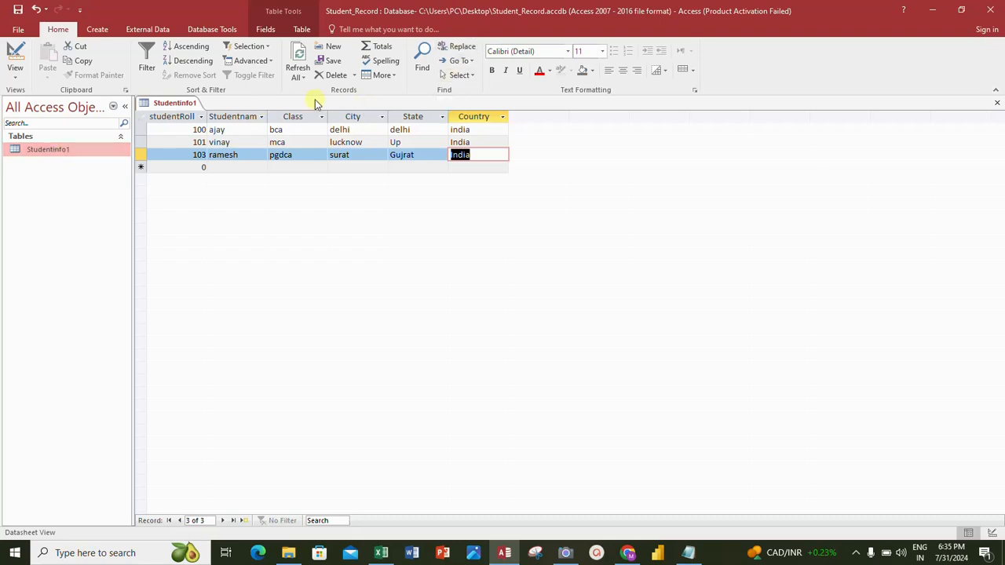
Step: Close the Studentinfo1 table and create a new blank table in Datasheet View
{"action": "left_click", "coordinate": [997, 104]}
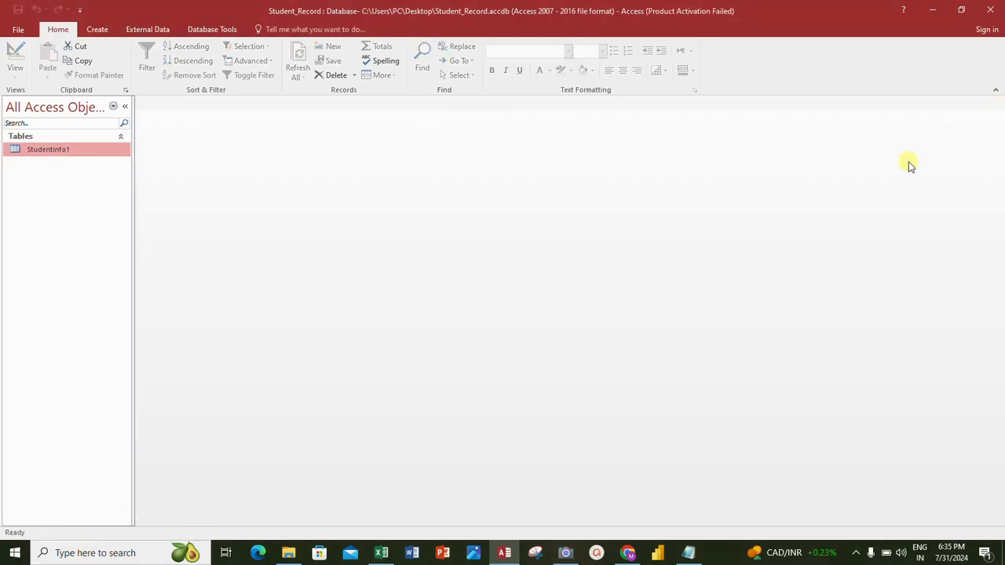
{"action": "left_click", "coordinate": [102, 30]}
{"action": "left_click", "coordinate": [65, 67]}
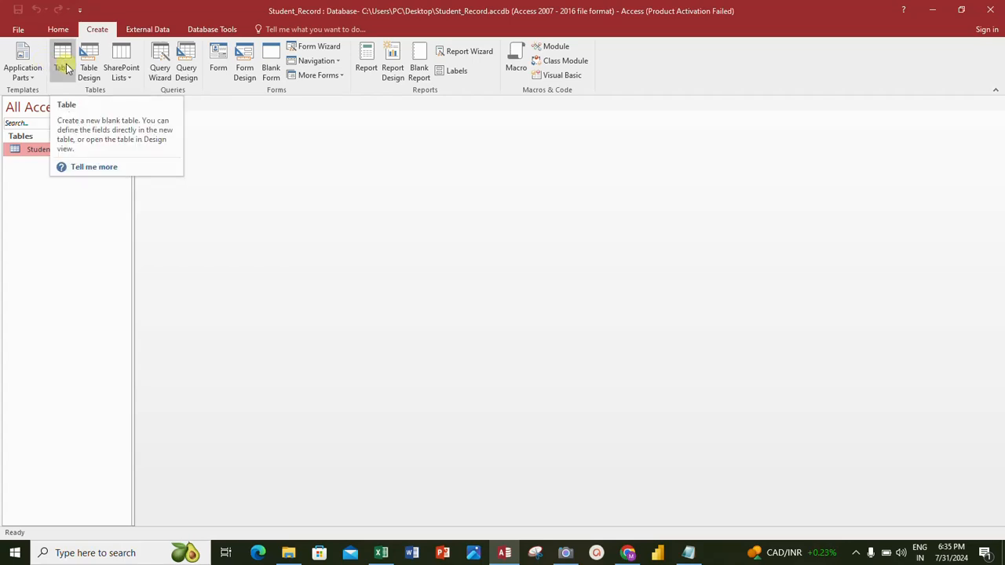
{"action": "left_click", "coordinate": [65, 64]}
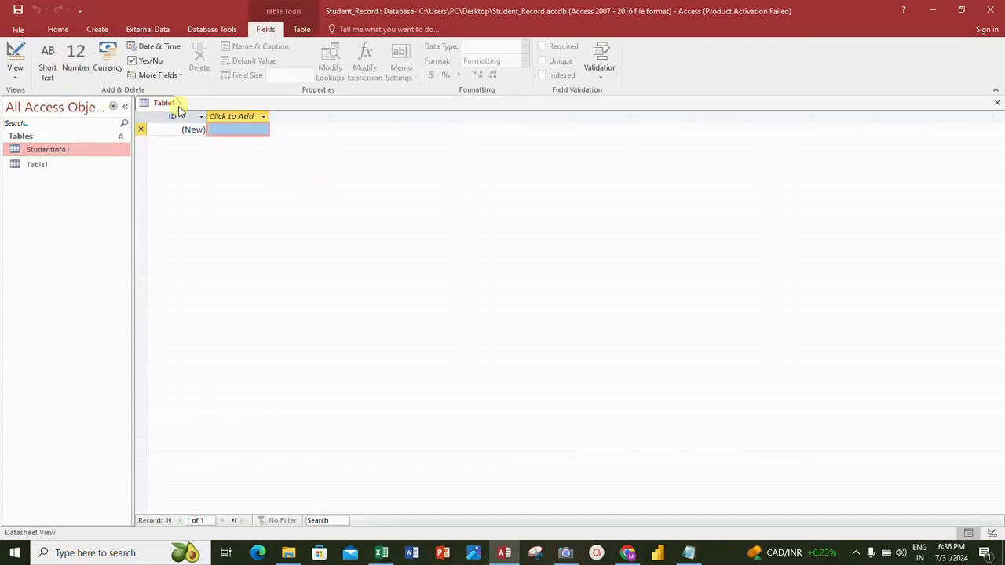
Step: Add a Number field named Studentroll after the ID field of the new table
{"action": "left_click", "coordinate": [257, 117]}
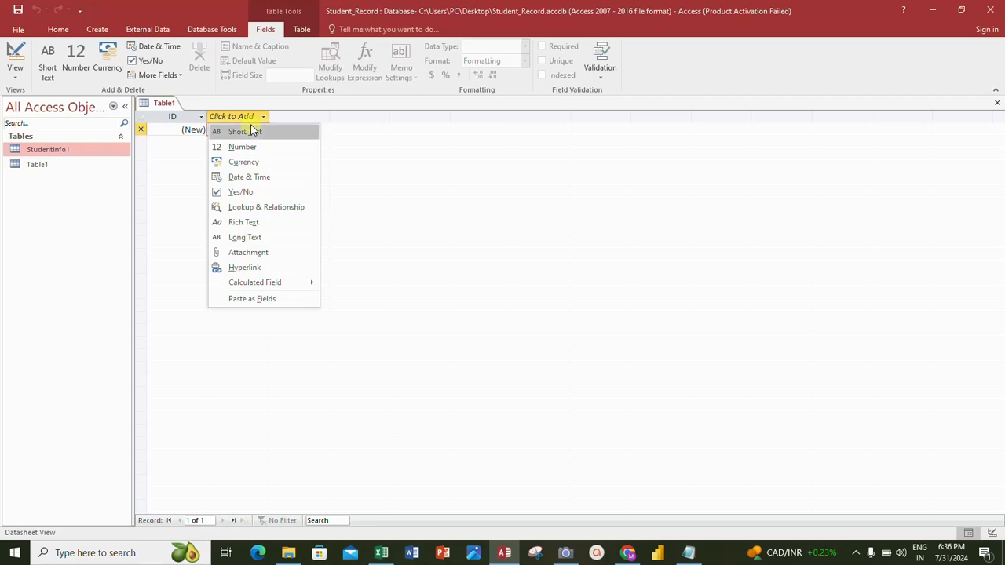
{"action": "left_click", "coordinate": [249, 146]}
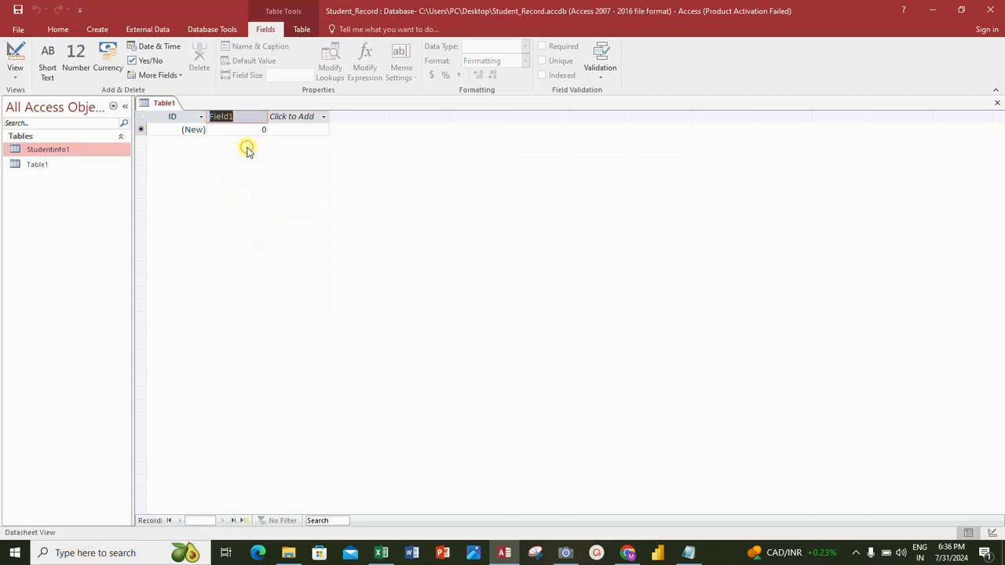
{"action": "type", "text": "S"}
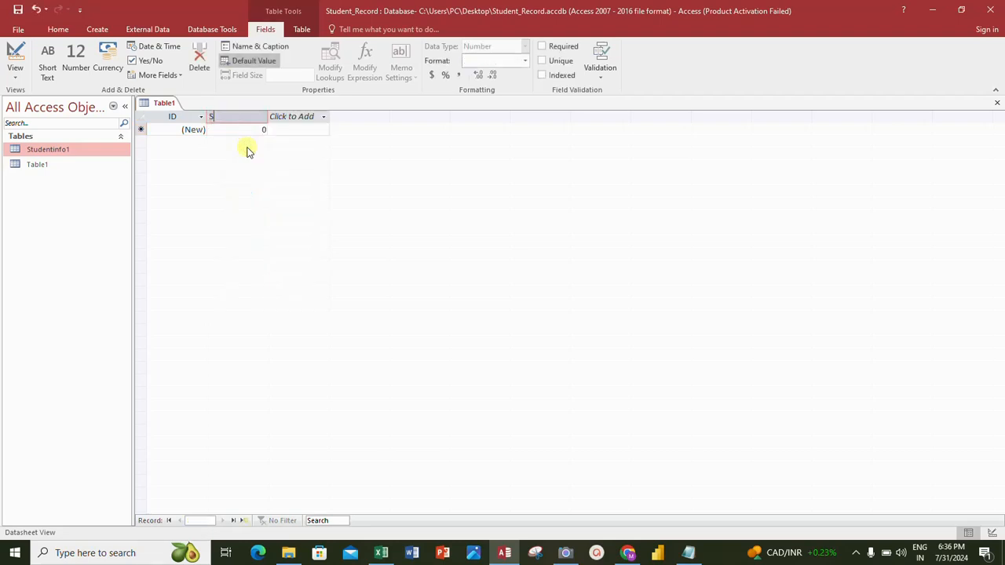
{"action": "type", "text": "tudentroll"}
{"action": "key", "text": "Tab"}
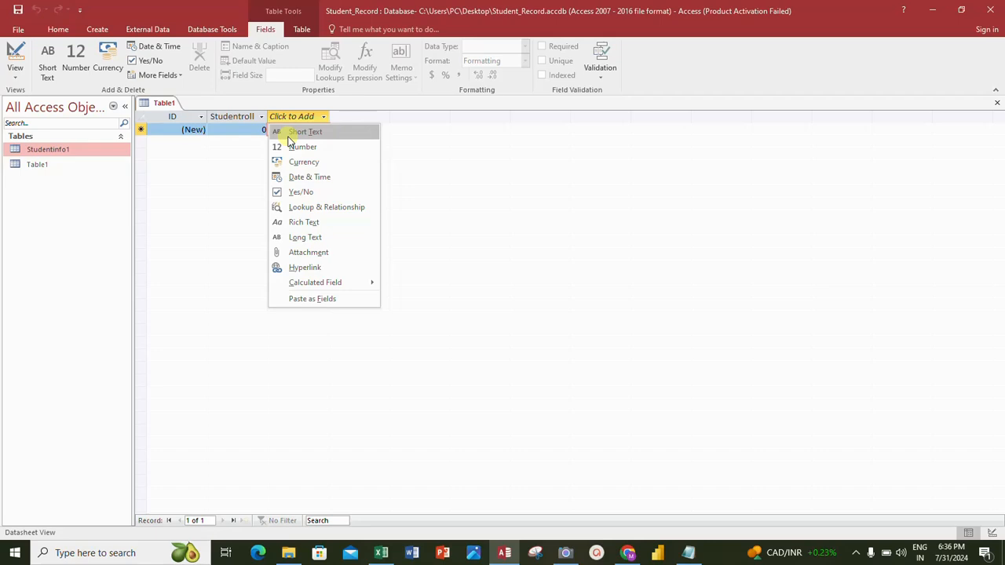
Step: Add two Short Text fields named Sname and Class after the Studentroll field
{"action": "left_click", "coordinate": [288, 138]}
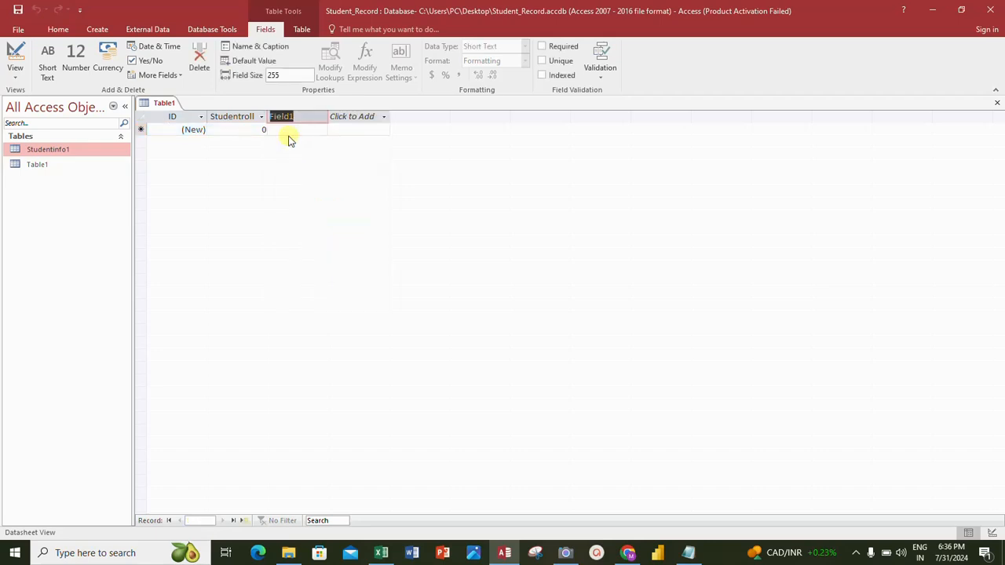
{"action": "type", "text": "Sname"}
{"action": "key", "text": "Return"}
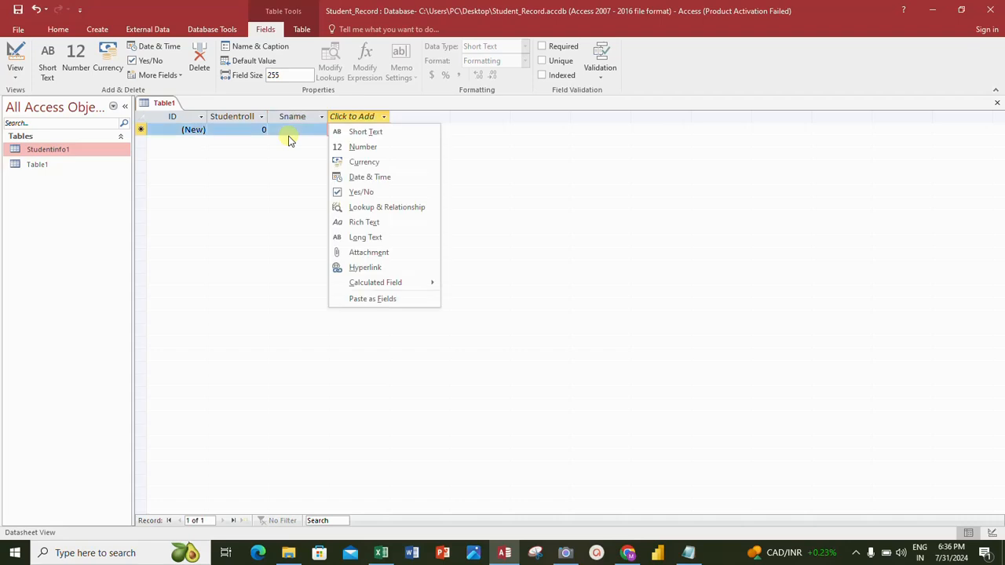
{"action": "left_click", "coordinate": [357, 134]}
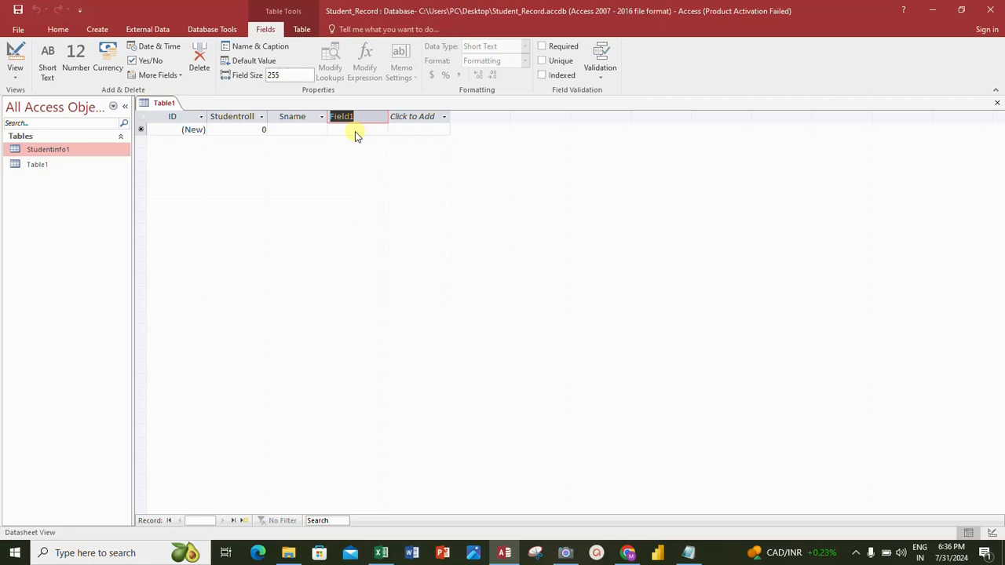
{"action": "type", "text": "Class"}
{"action": "key", "text": "Return"}
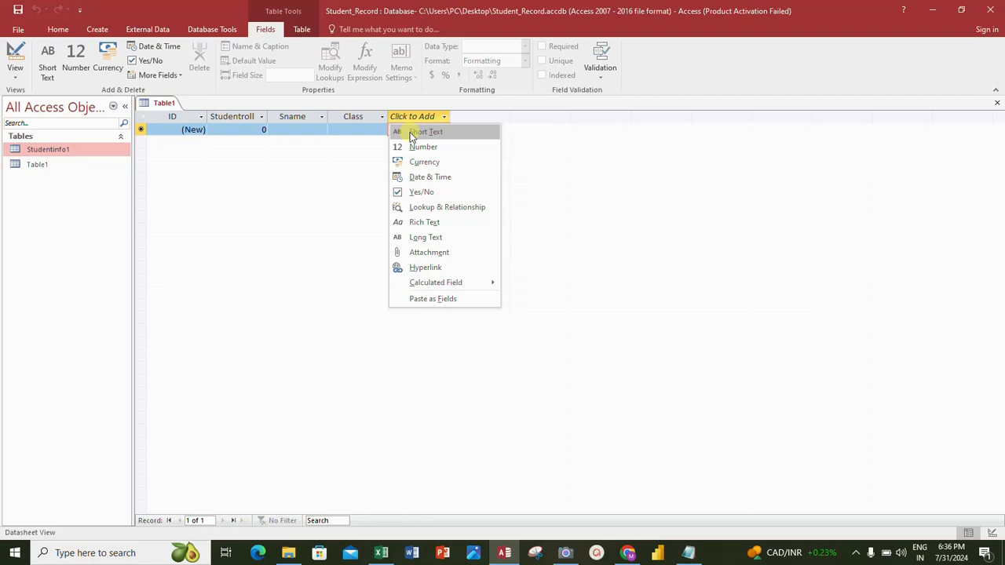
Step: Add two Short Text fields named City and State after the Class field
{"action": "left_click", "coordinate": [424, 132]}
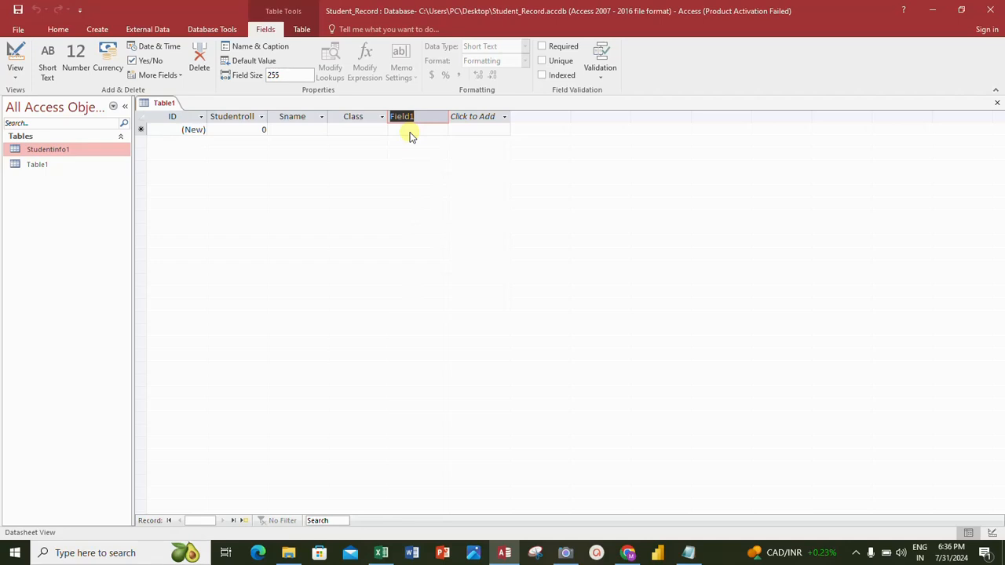
{"action": "type", "text": "Cl"}
{"action": "type", "text": "ity"}
{"action": "key", "text": "Return"}
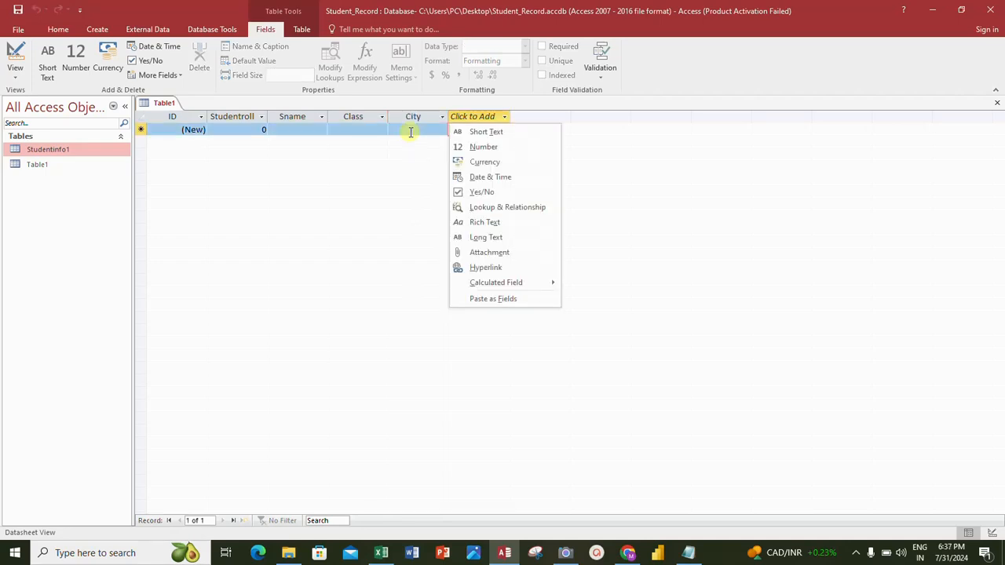
{"action": "left_click", "coordinate": [463, 131]}
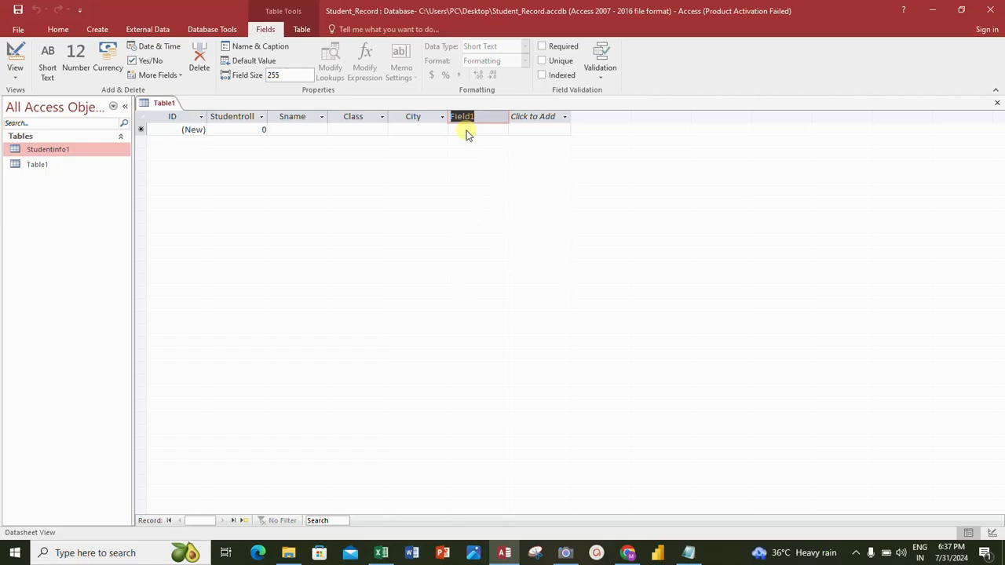
{"action": "type", "text": "State"}
{"action": "key", "text": "Return"}
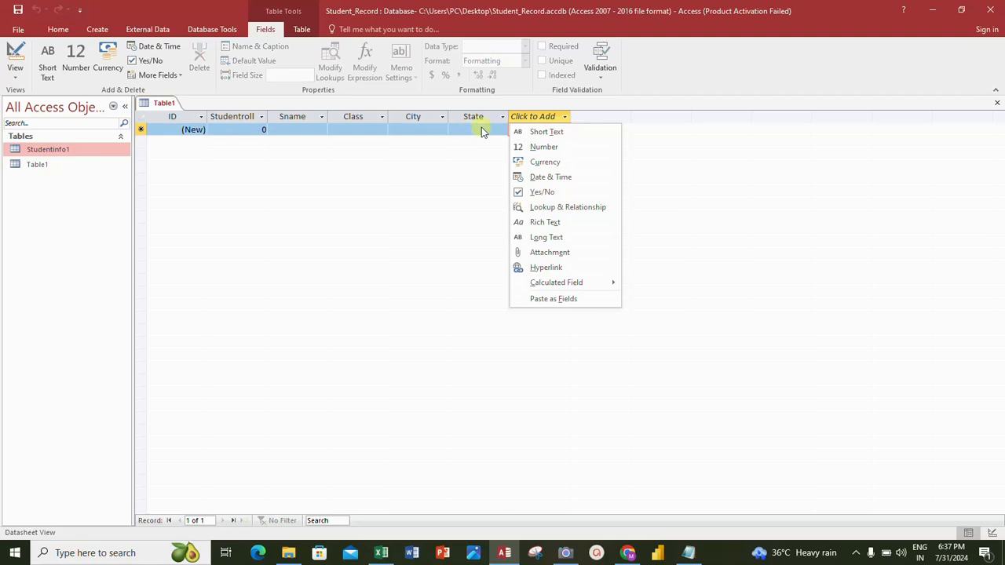
Step: Add a Short Text field named Country after the State field
{"action": "left_click", "coordinate": [553, 134]}
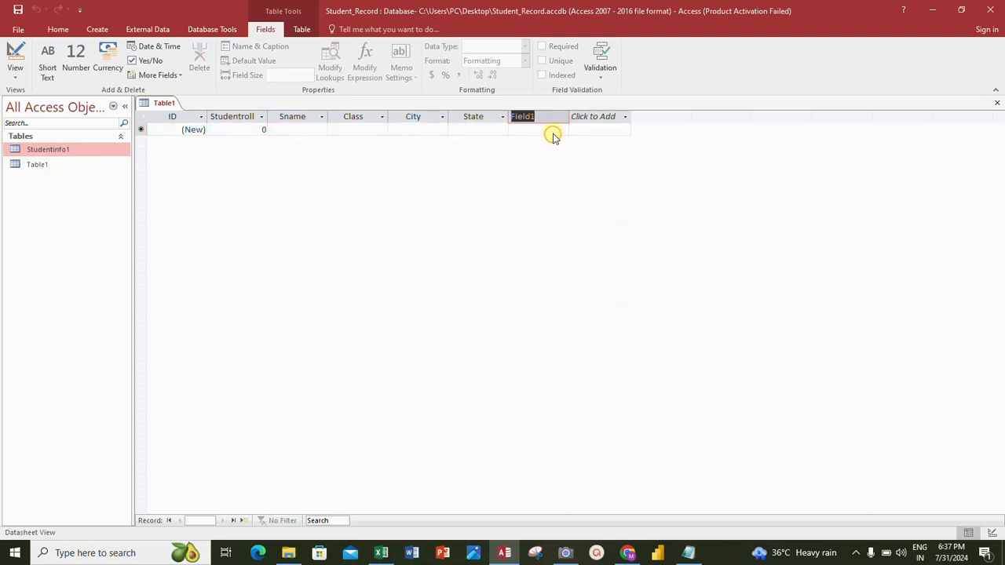
{"action": "type", "text": "Coun"}
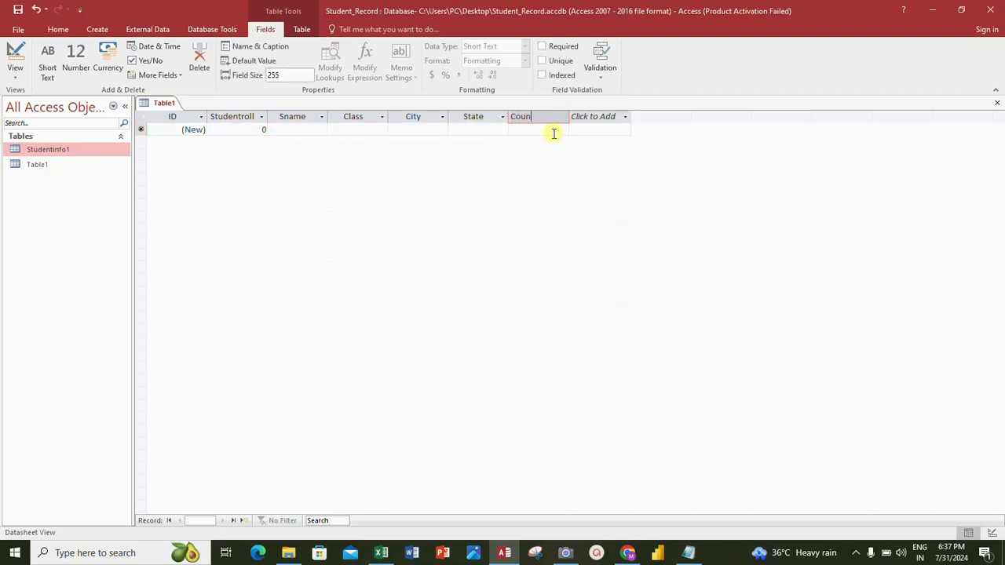
{"action": "type", "text": "try"}
{"action": "left_click", "coordinate": [252, 132]}
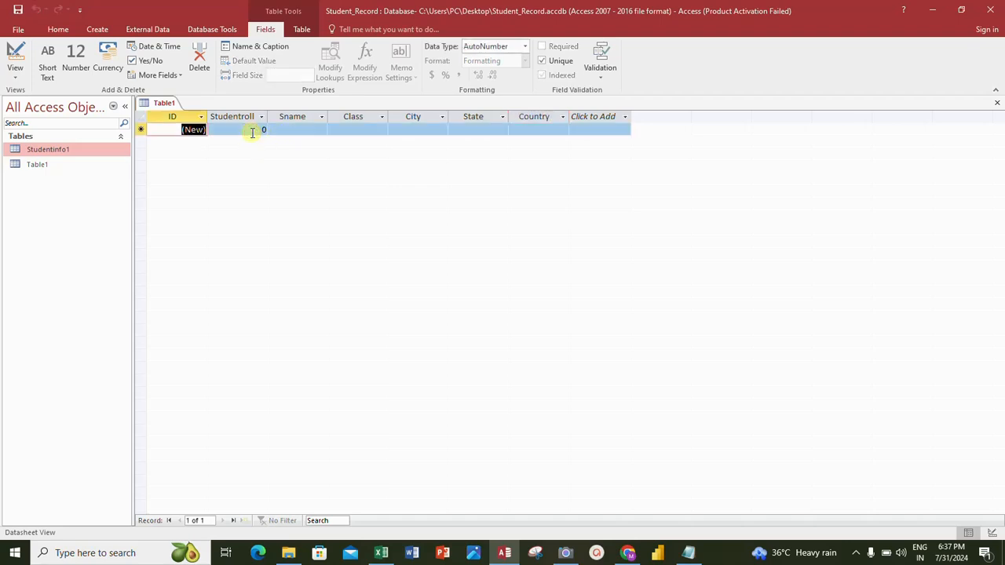
Step: Enter the new table's first record with Studentroll 100, the student's name, Class bca, City delhi, State delhi and Country india
{"action": "left_click", "coordinate": [252, 132]}
{"action": "type", "text": "1"}
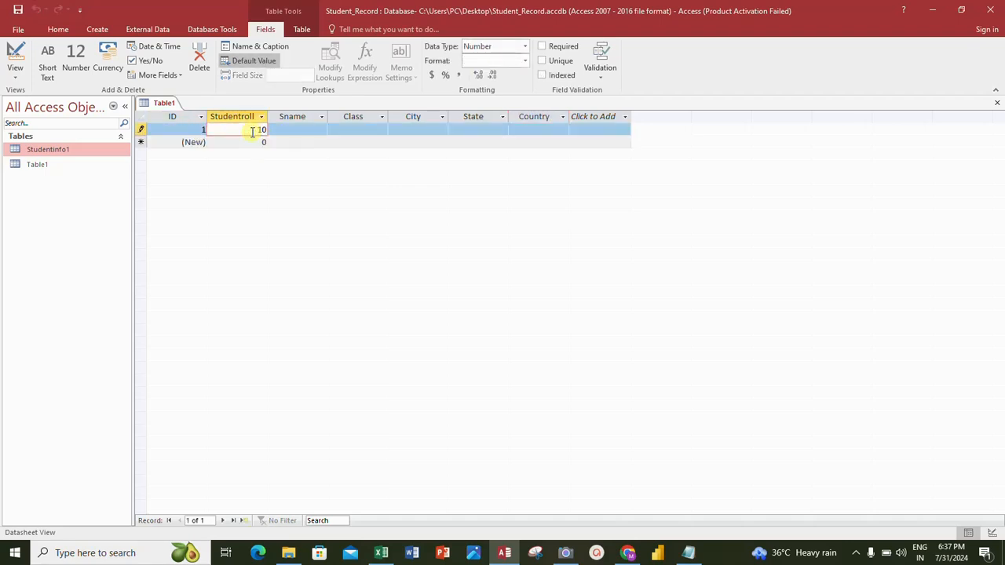
{"action": "type", "text": "0"}
{"action": "key", "text": "Tab"}
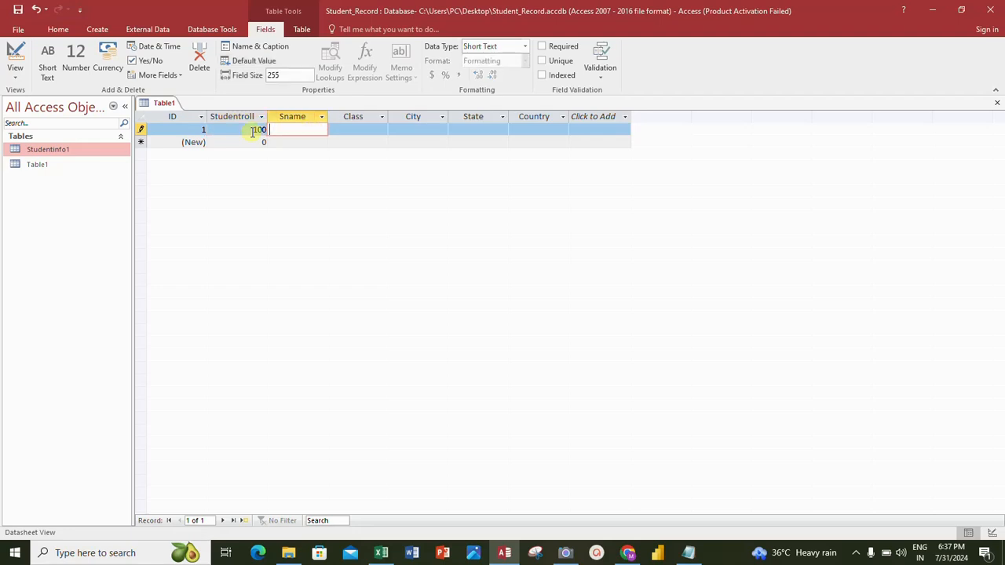
{"action": "type", "text": "ajay"}
{"action": "key", "text": "Tab"}
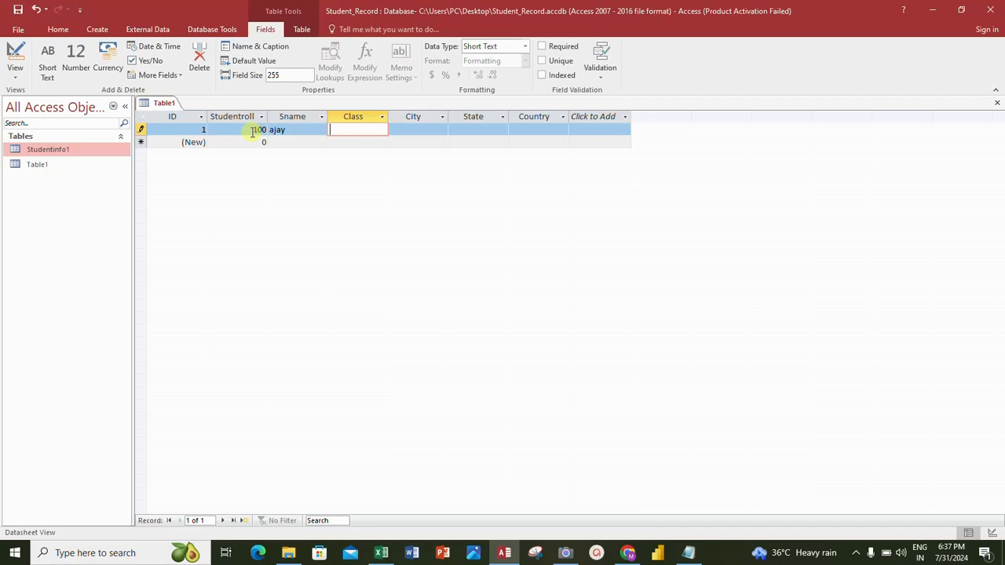
{"action": "type", "text": "bca"}
{"action": "key", "text": "Tab"}
{"action": "type", "text": "delhi"}
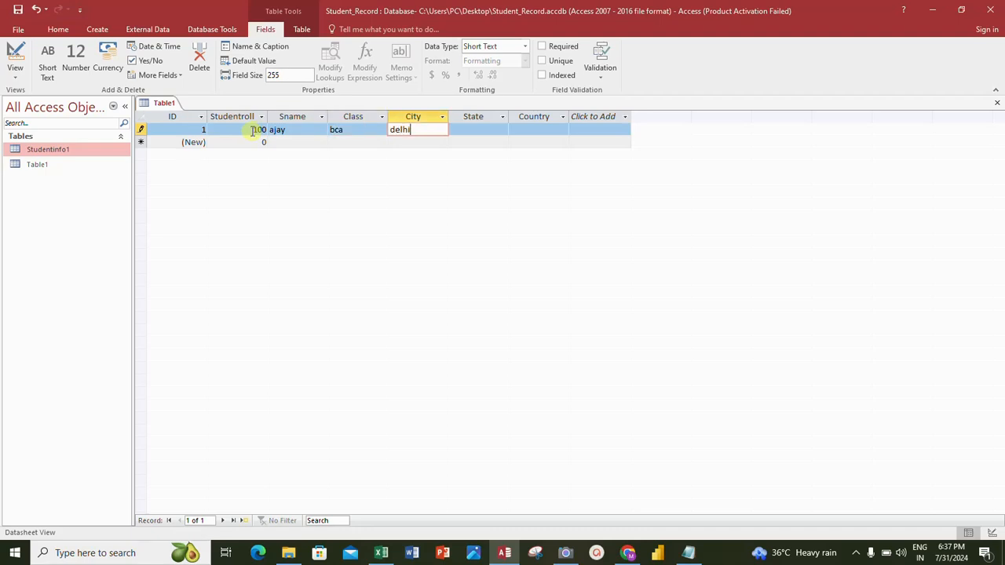
{"action": "key", "text": "Tab"}
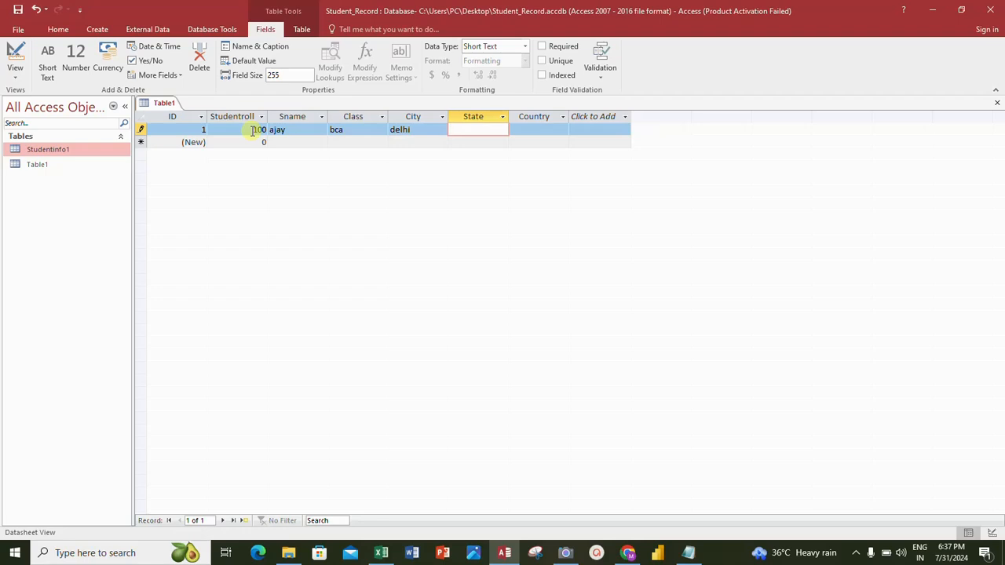
{"action": "type", "text": "delhi"}
{"action": "key", "text": "Tab"}
{"action": "type", "text": "i"}
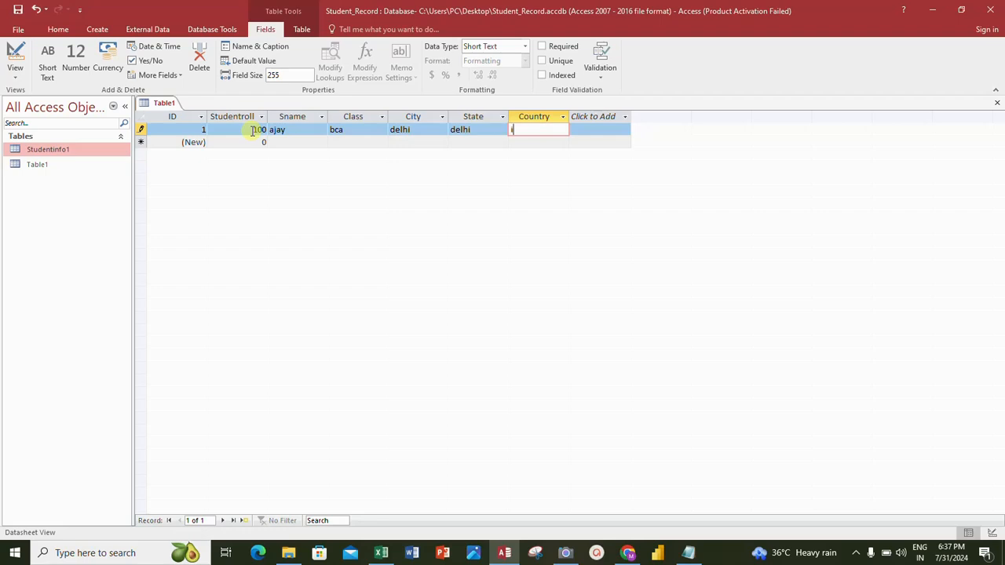
{"action": "type", "text": "ndia"}
{"action": "key", "text": "Tab"}
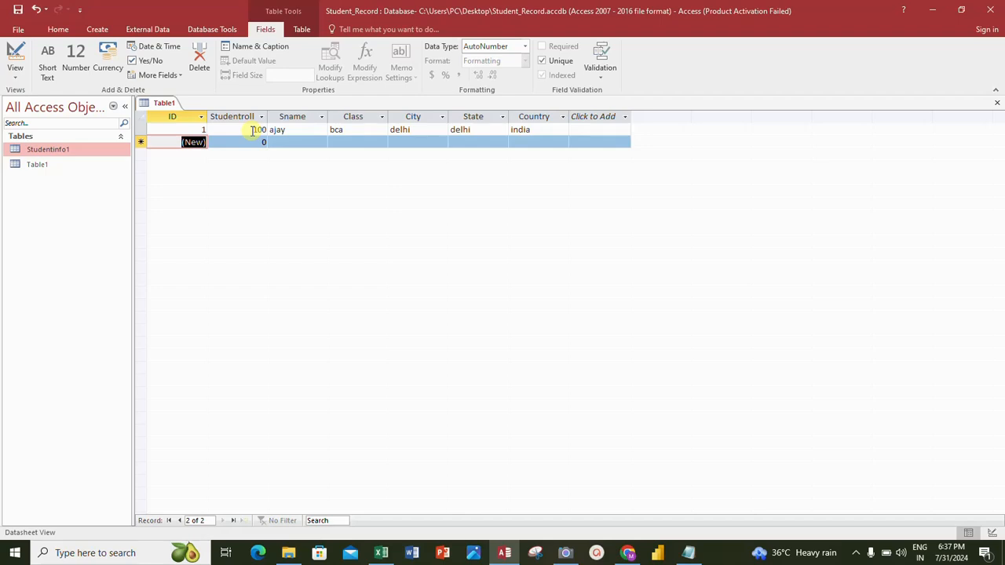
Step: Start the table's second record with Studentroll 101, the student's name and Class bca
{"action": "key", "text": "Tab"}
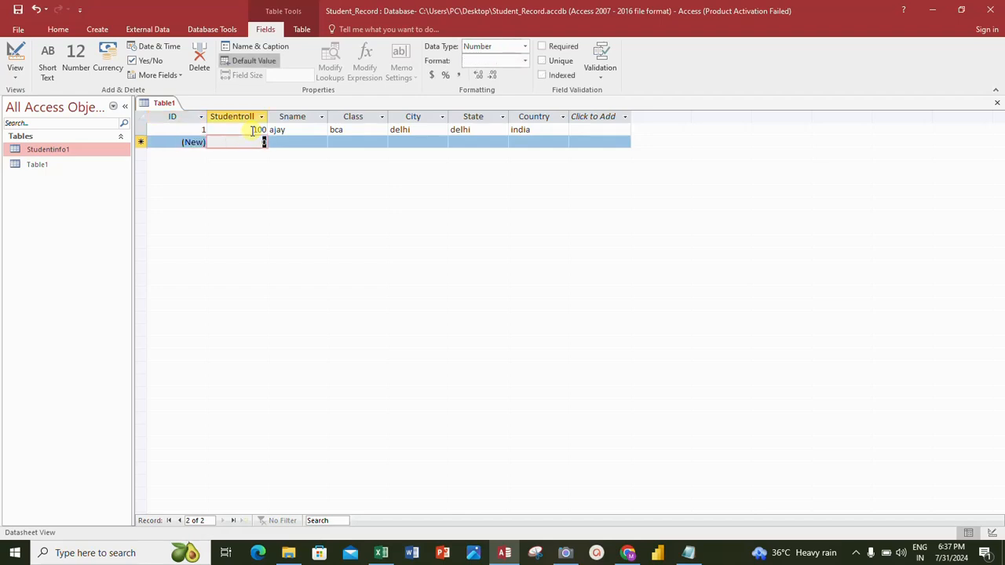
{"action": "type", "text": "101"}
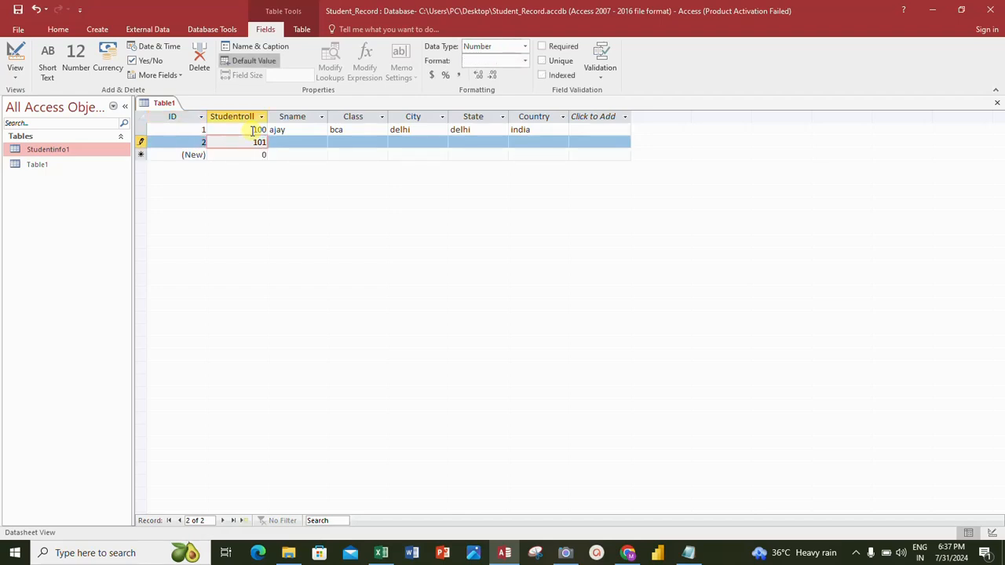
{"action": "key", "text": "Tab"}
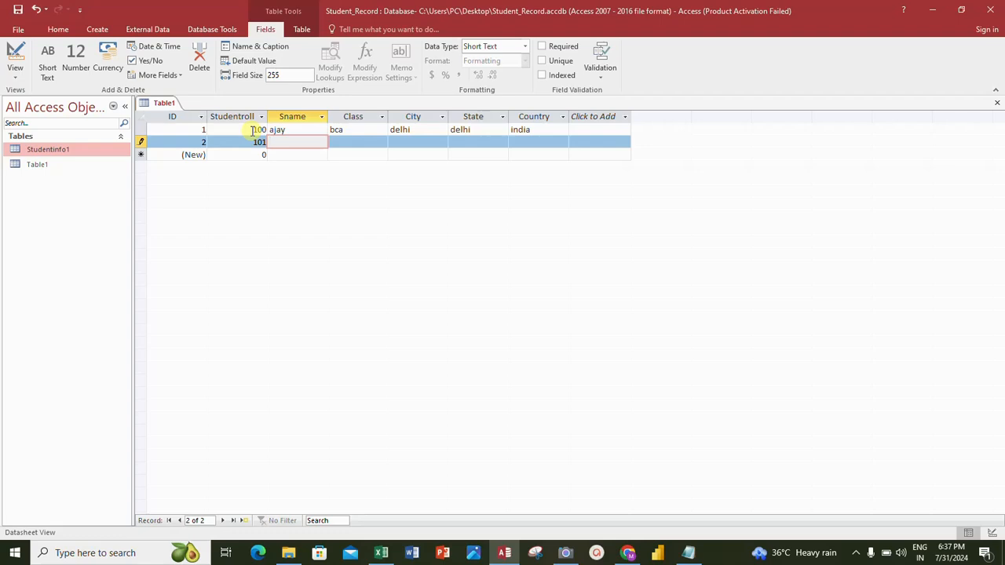
{"action": "type", "text": "vijay"}
{"action": "key", "text": "Tab"}
{"action": "type", "text": "bca"}
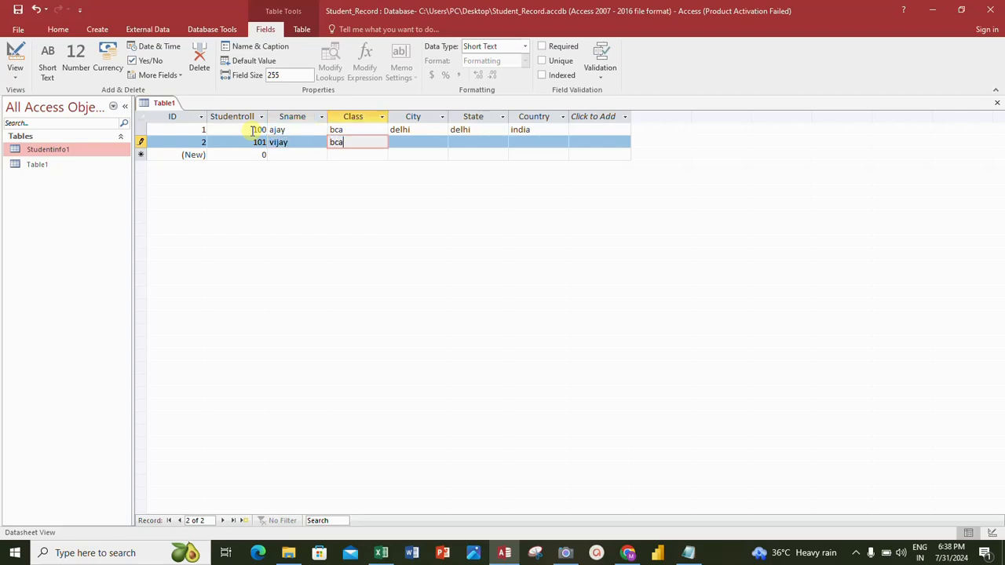
{"action": "key", "text": "Tab"}
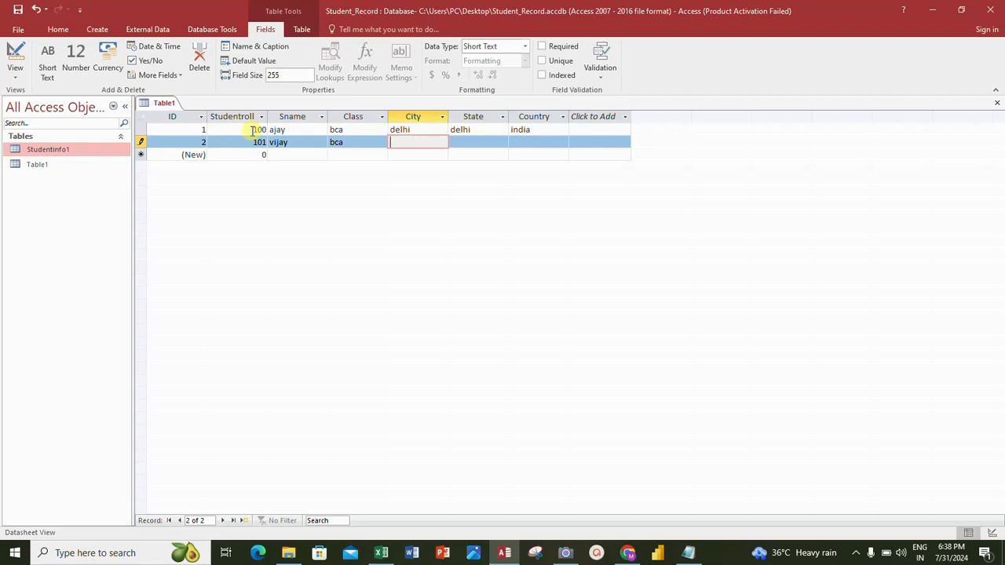
Step: Complete the second record with City lucknow, State UP and Country India
{"action": "type", "text": "lucknow"}
{"action": "key", "text": "Tab"}
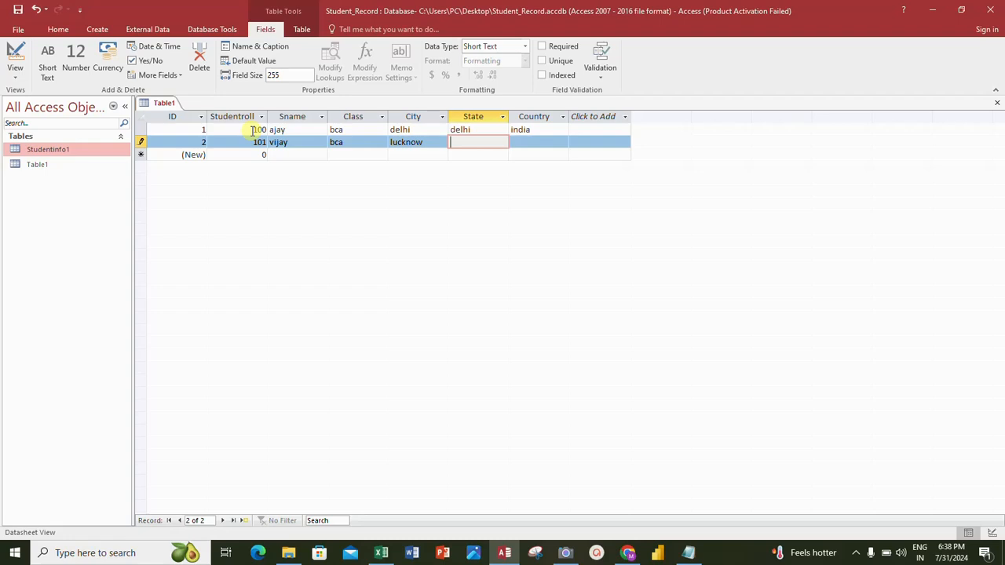
{"action": "type", "text": "UPIndia"}
{"action": "key", "text": "BackSpace"}
{"action": "key", "text": "BackSpace"}
{"action": "key", "text": "BackSpace"}
{"action": "key", "text": "BackSpace"}
{"action": "key", "text": "BackSpace"}
{"action": "key", "text": "Tab"}
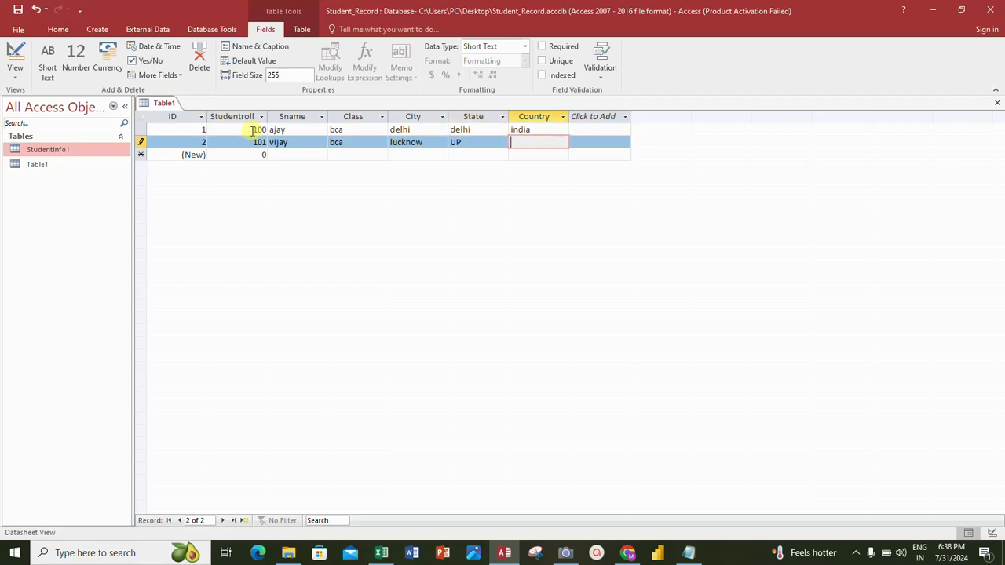
{"action": "type", "text": "India"}
{"action": "left_click", "coordinate": [283, 154]}
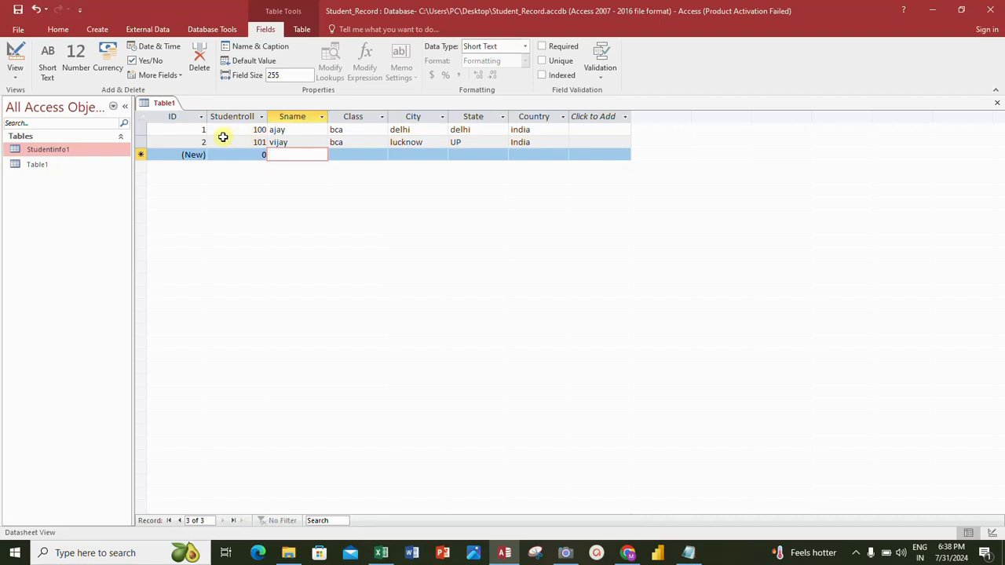
Step: Try to delete the ID field from the table in Datasheet View
{"action": "left_click", "coordinate": [189, 115]}
{"action": "right_click", "coordinate": [189, 115]}
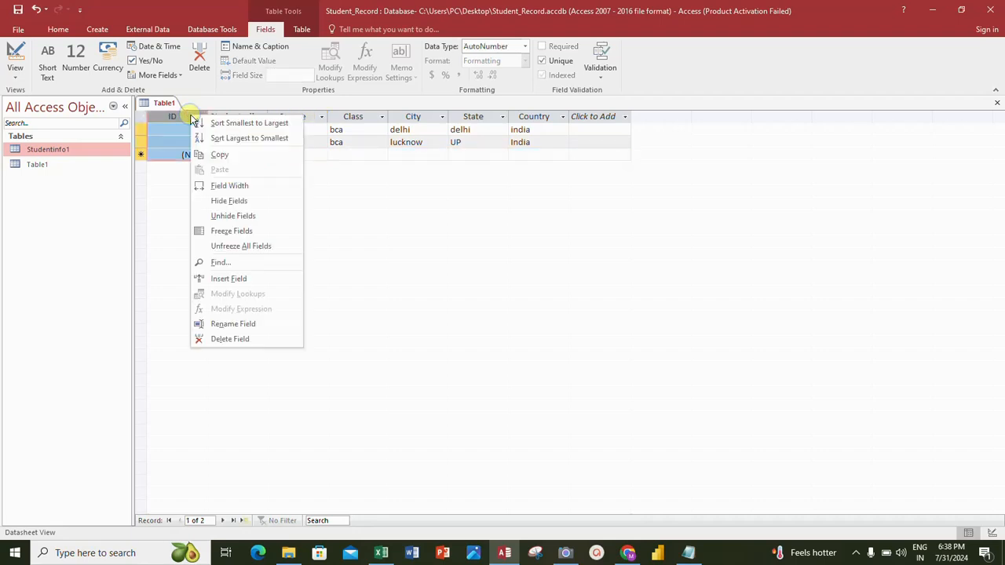
{"action": "left_click", "coordinate": [250, 341]}
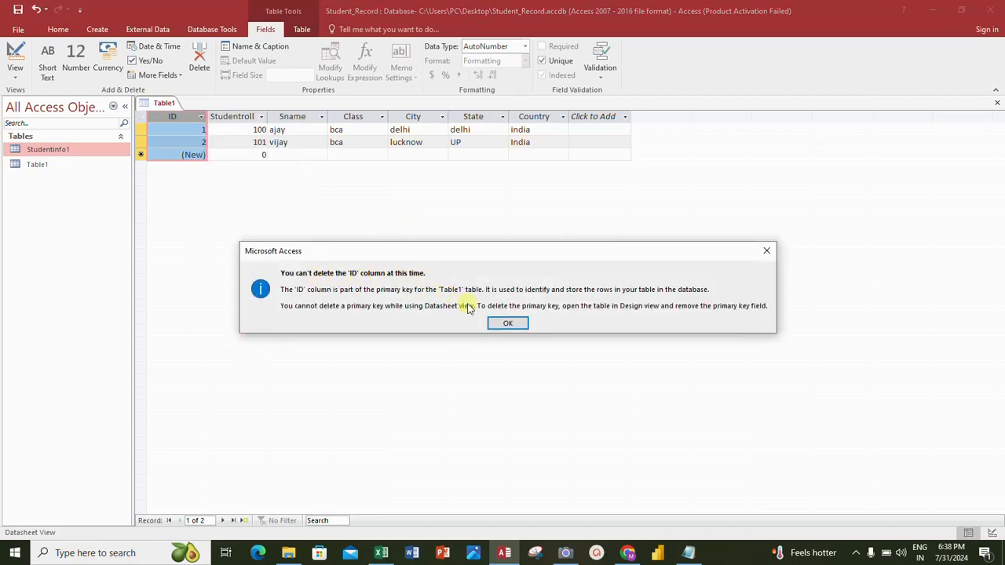
{"action": "left_click", "coordinate": [504, 325]}
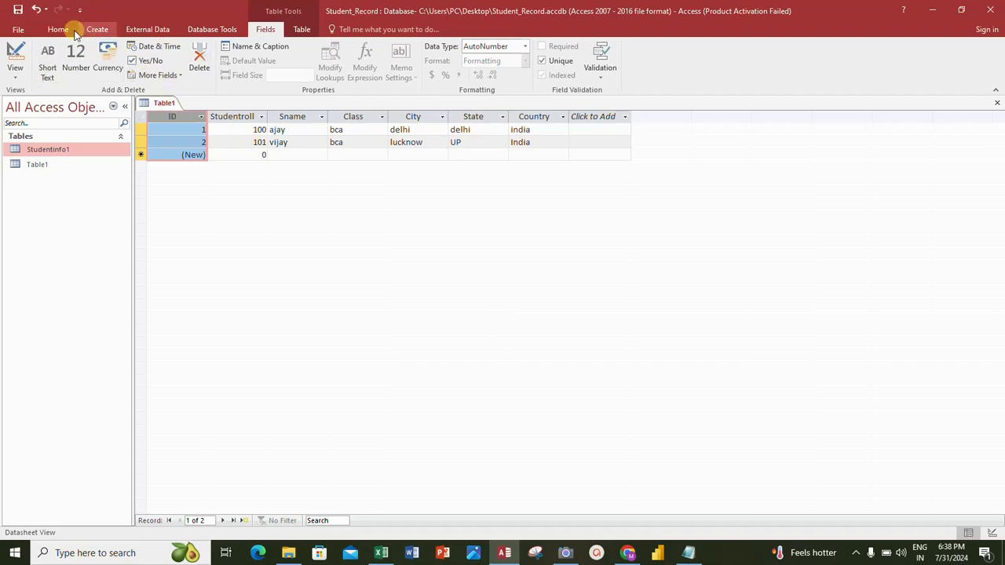
Step: Save the table under the name studentinfo2 and close it
{"action": "left_click", "coordinate": [17, 10]}
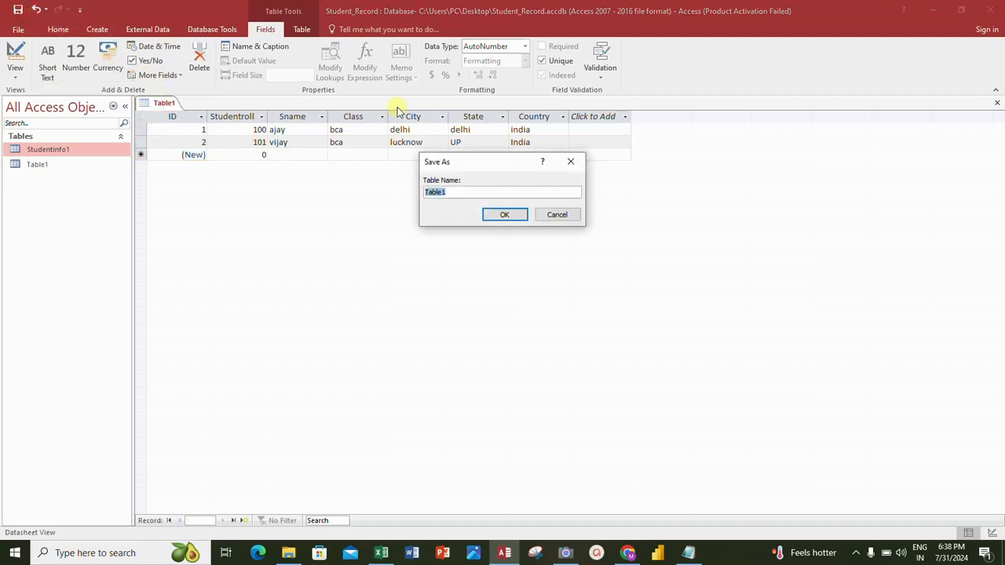
{"action": "key", "text": "BackSpace"}
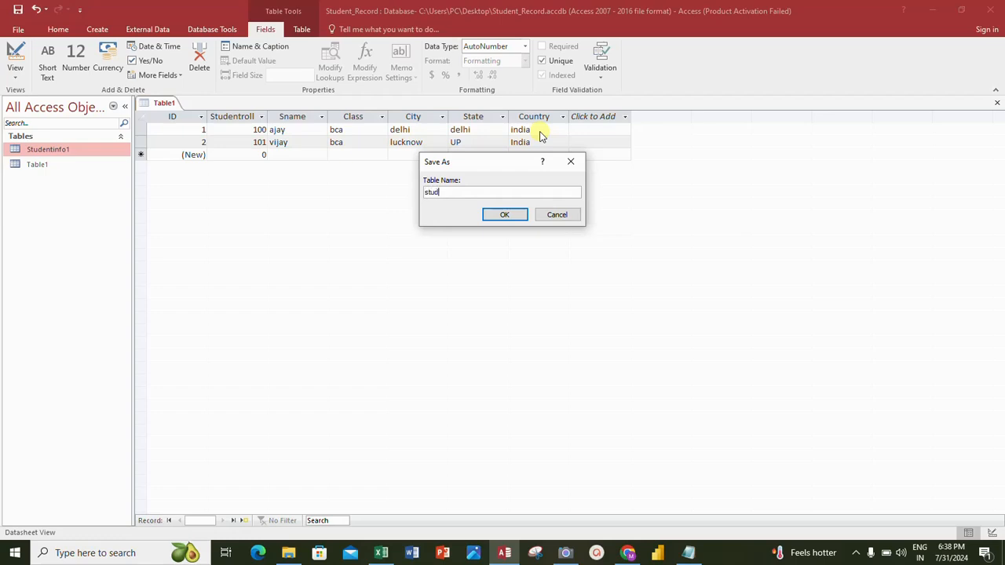
{"action": "type", "text": "studentinfo2"}
{"action": "left_click", "coordinate": [517, 216]}
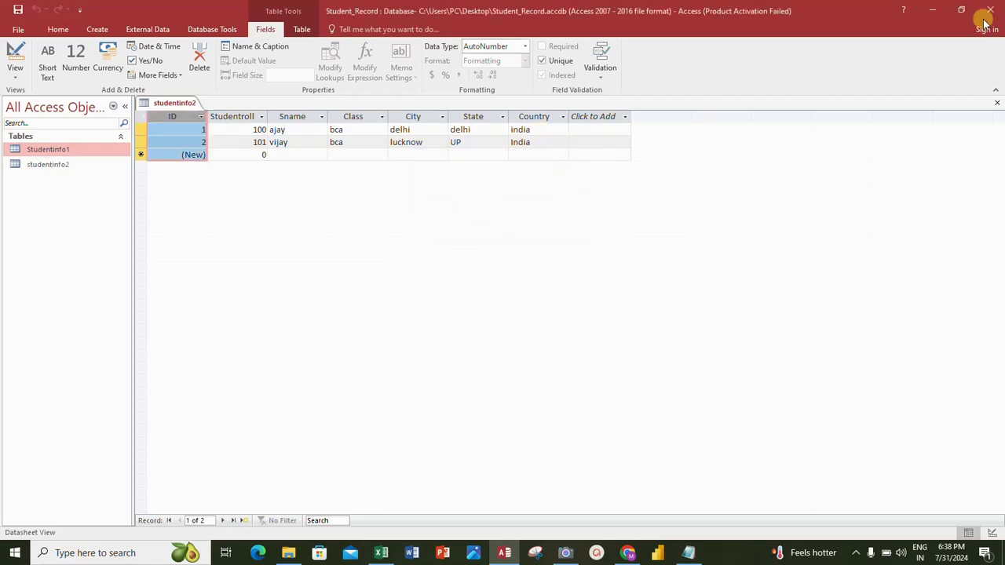
{"action": "left_click", "coordinate": [995, 103]}
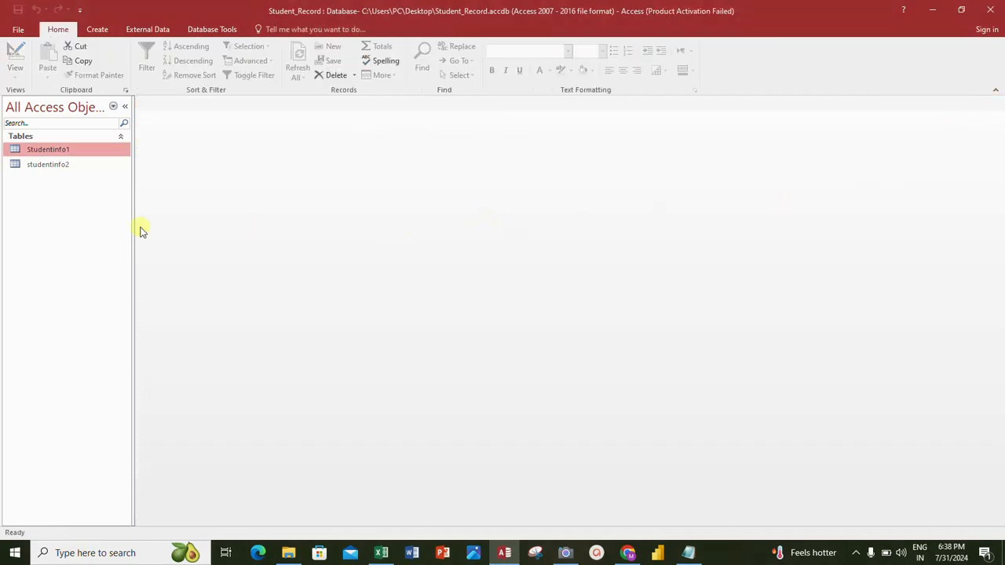
Step: Open studentinfo2 in Design View and permanently delete its ID field together with the primary key
{"action": "left_click", "coordinate": [63, 167]}
{"action": "right_click", "coordinate": [64, 171]}
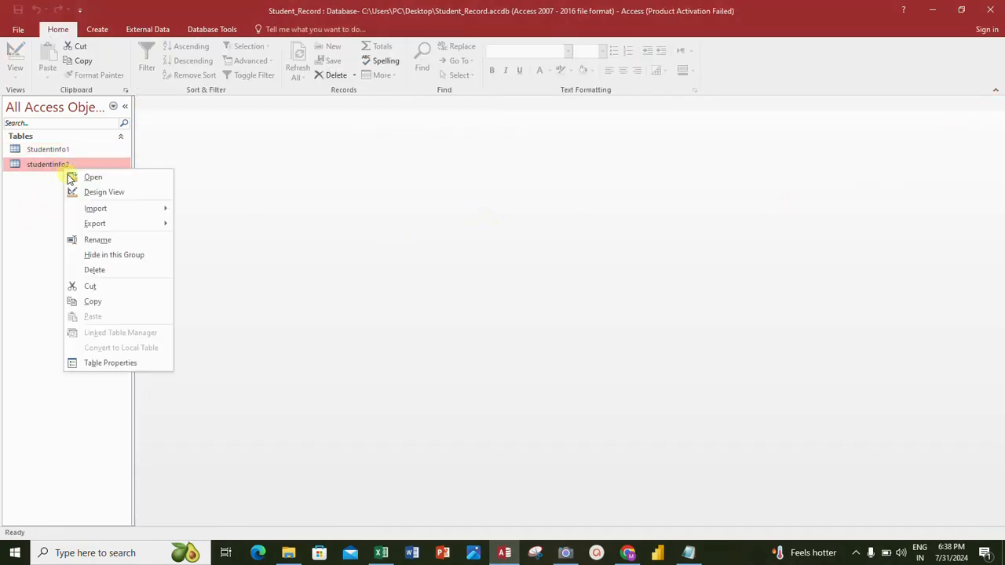
{"action": "left_click", "coordinate": [89, 193]}
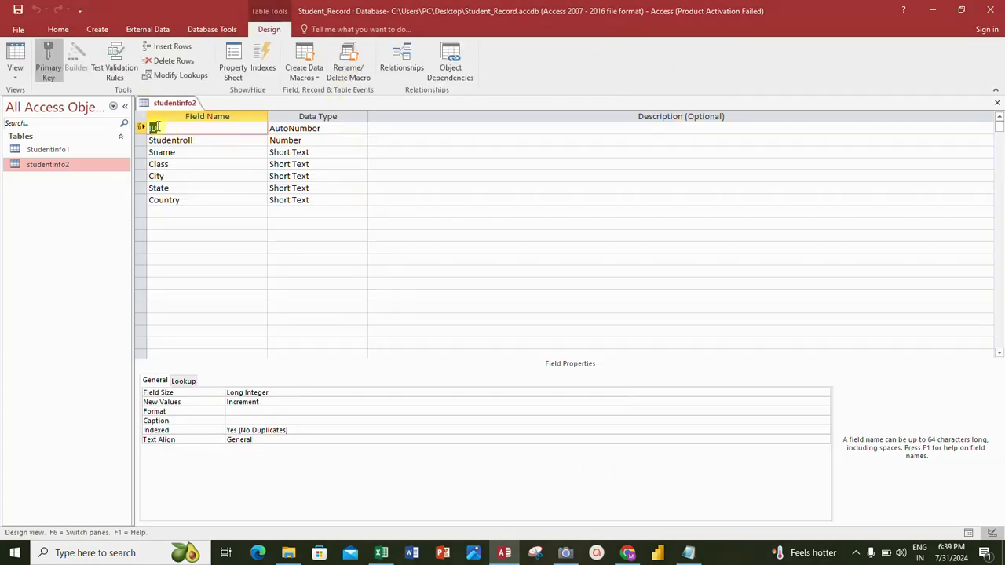
{"action": "left_click", "coordinate": [142, 128]}
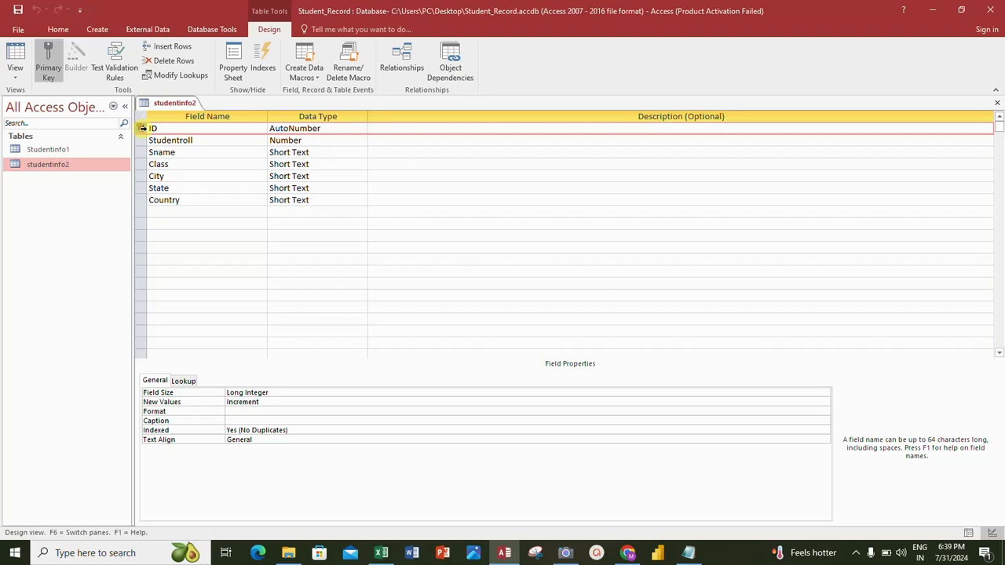
{"action": "right_click", "coordinate": [142, 127]}
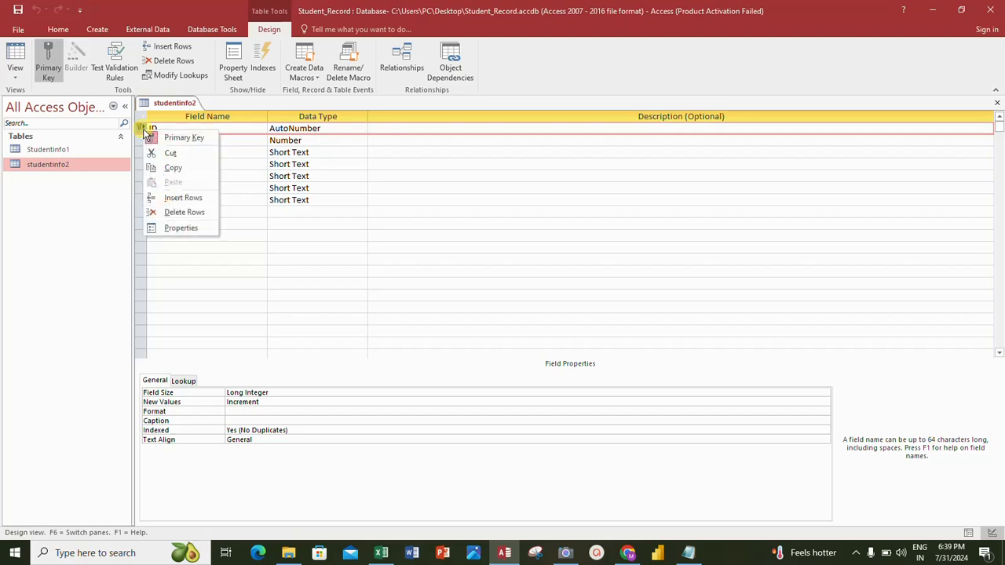
{"action": "left_click", "coordinate": [174, 212]}
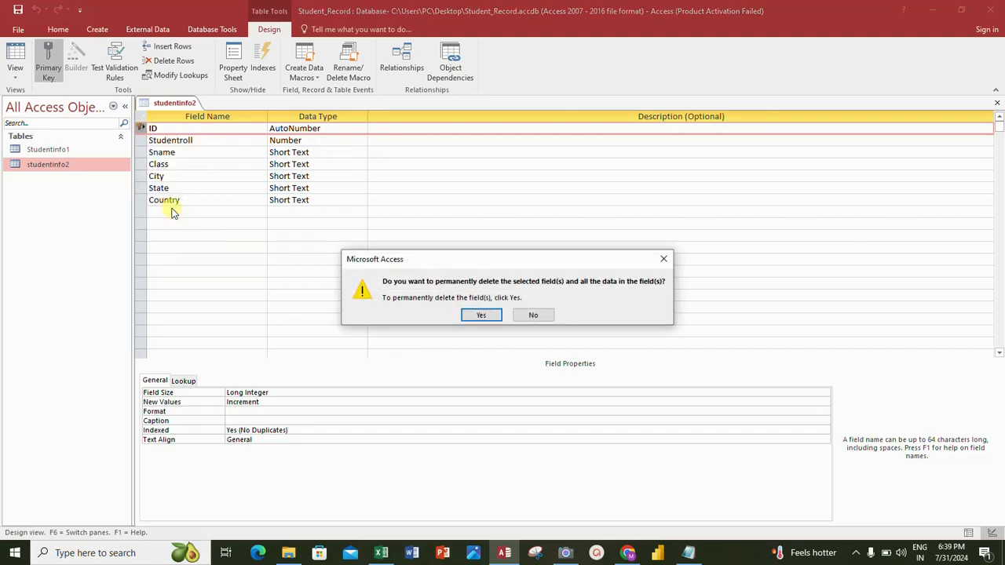
{"action": "left_click", "coordinate": [479, 315]}
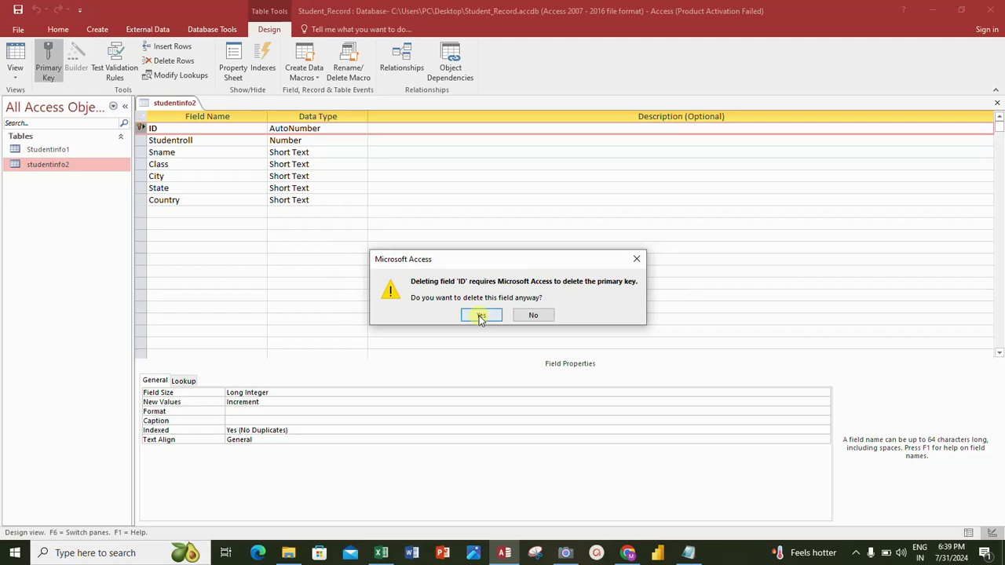
{"action": "left_click", "coordinate": [479, 315]}
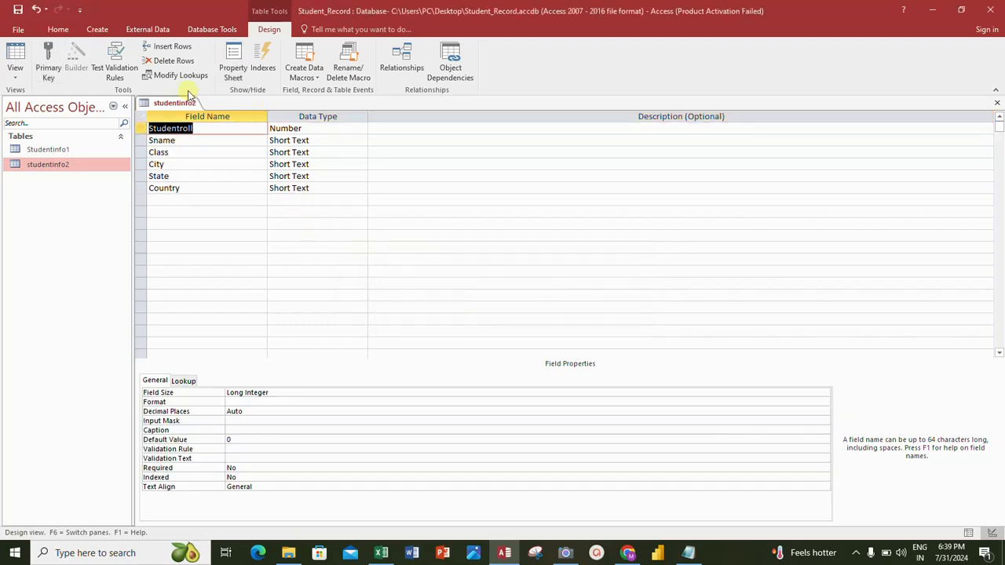
Step: Close the studentinfo2 design with its changes saved and reopen the table in Datasheet View
{"action": "left_click", "coordinate": [998, 104]}
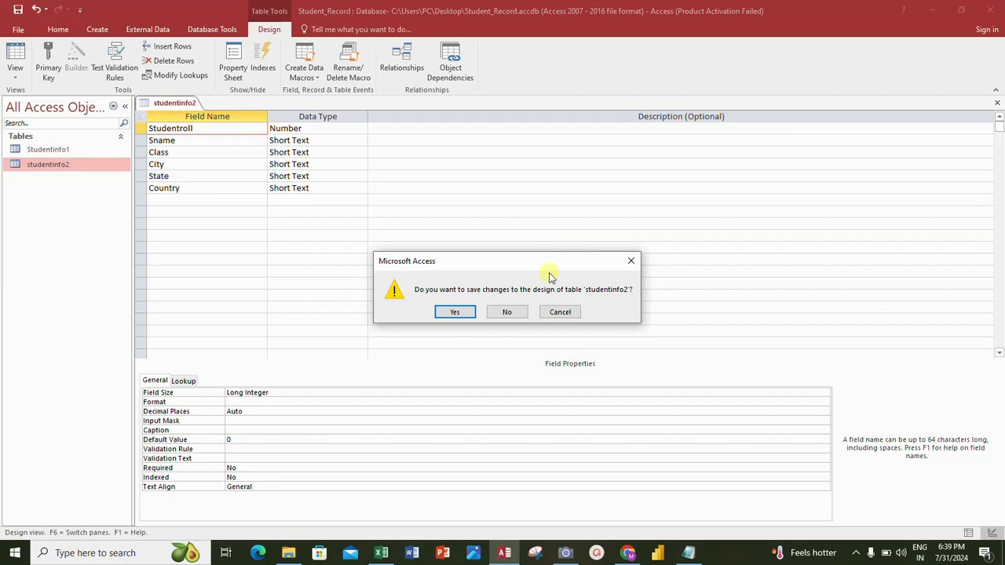
{"action": "left_click", "coordinate": [458, 311]}
{"action": "double_click", "coordinate": [70, 163]}
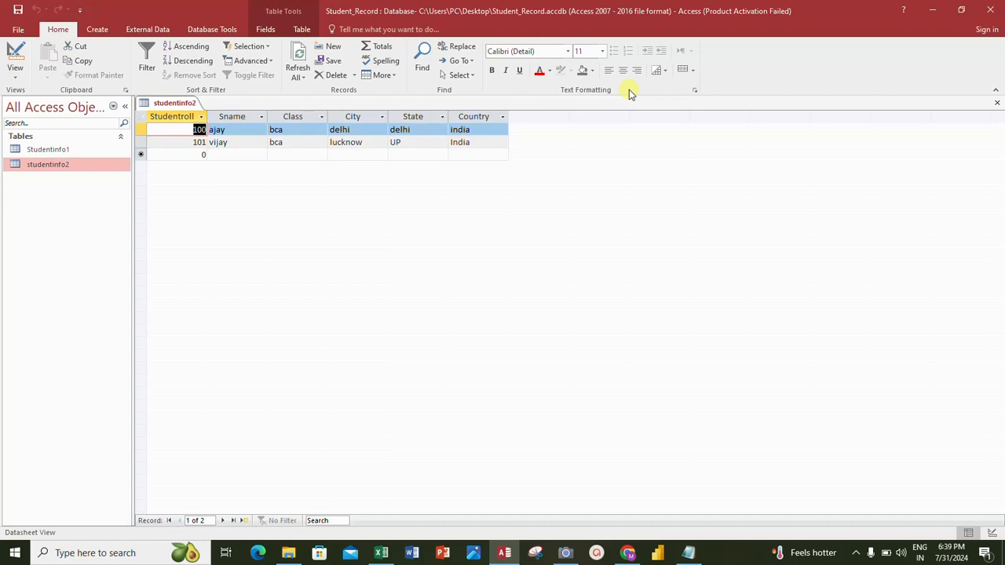
Step: Go through the fields of the existing studentinfo2 records one by one to review them
{"action": "key", "text": "Tab"}
{"action": "key", "text": "Tab"}
{"action": "key", "text": "Tab"}
{"action": "type", "text": "india"}
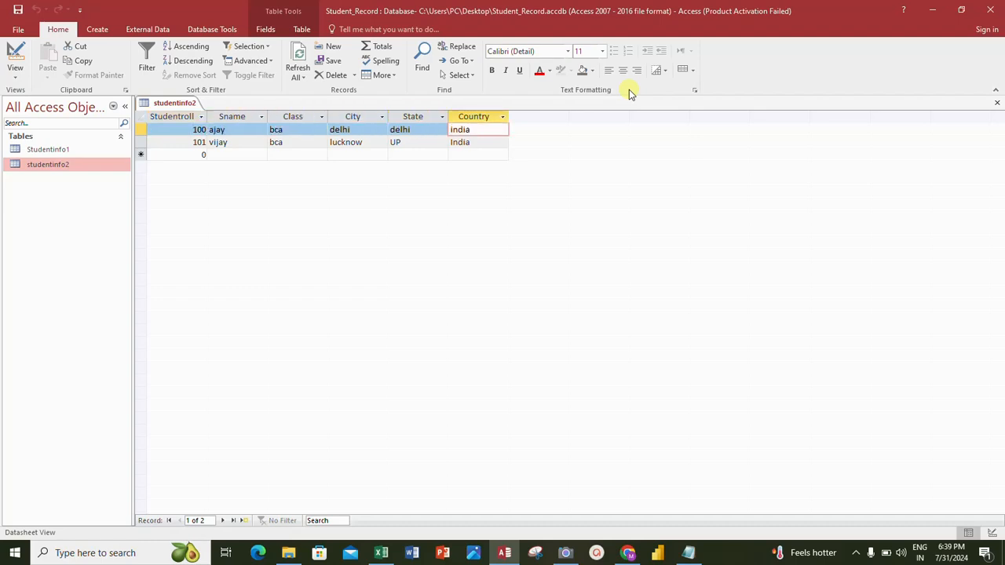
{"action": "key", "text": "Tab"}
{"action": "key", "text": "Tab"}
{"action": "key", "text": "Tab"}
{"action": "key", "text": "Tab"}
{"action": "key", "text": "Tab"}
{"action": "key", "text": "Tab"}
{"action": "key", "text": "Tab"}
{"action": "key", "text": "Tab"}
{"action": "key", "text": "Tab"}
{"action": "key", "text": "Tab"}
{"action": "key", "text": "Tab"}
{"action": "key", "text": "Tab"}
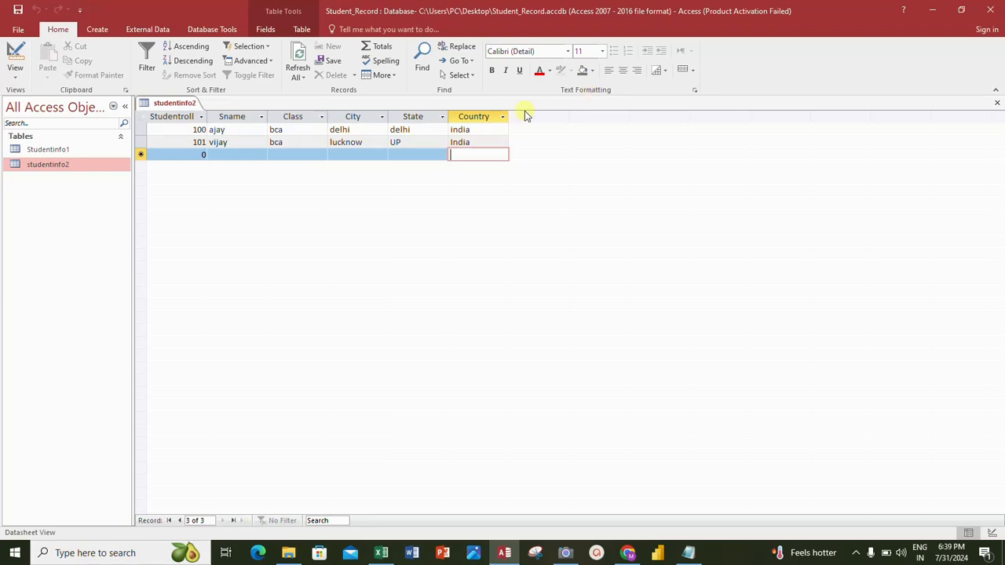
Step: Start a third studentinfo2 record with Studentroll 103, the student's name and Class mca
{"action": "left_click", "coordinate": [207, 155]}
{"action": "left_click", "coordinate": [202, 155]}
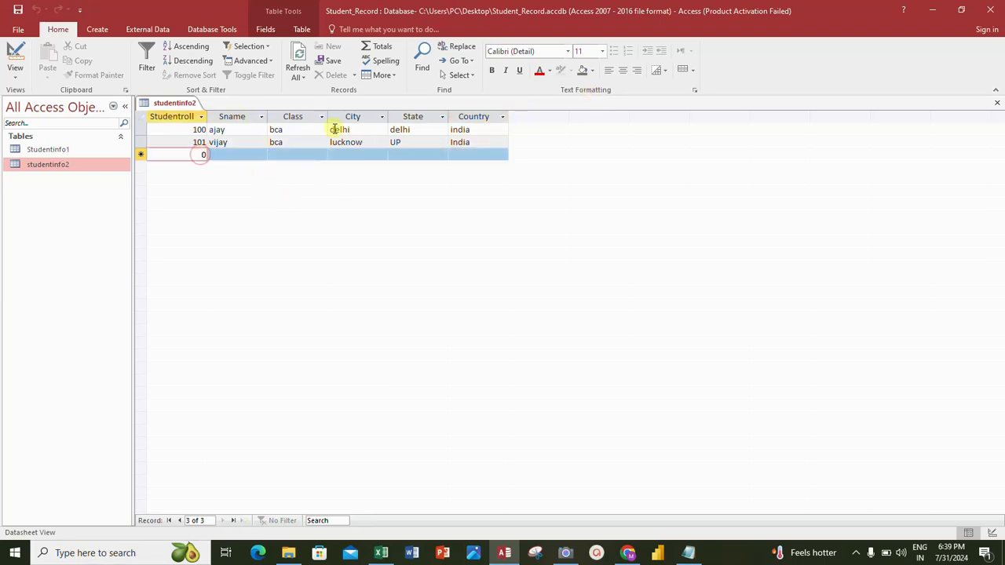
{"action": "type", "text": "1"}
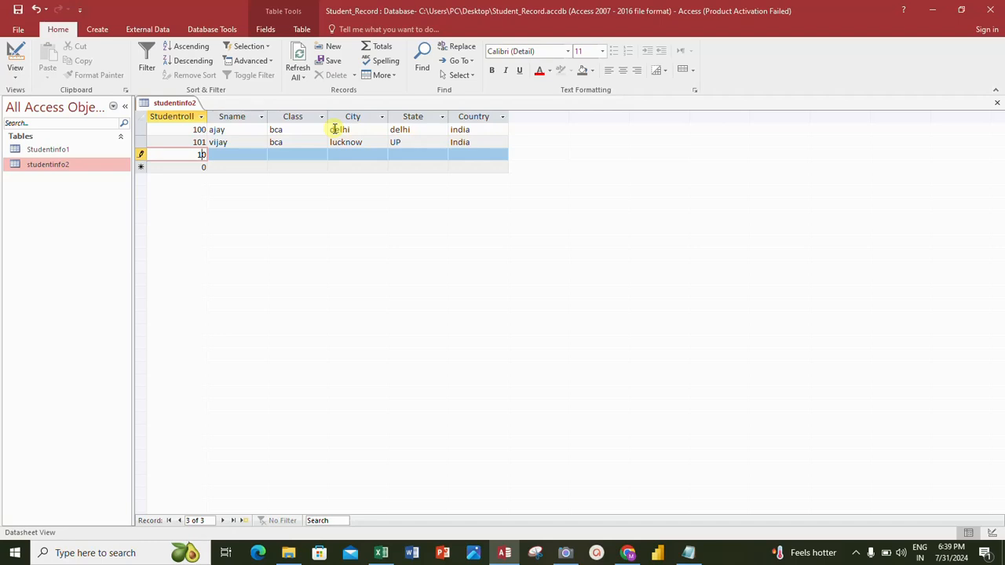
{"action": "type", "text": "03"}
{"action": "key", "text": "Tab"}
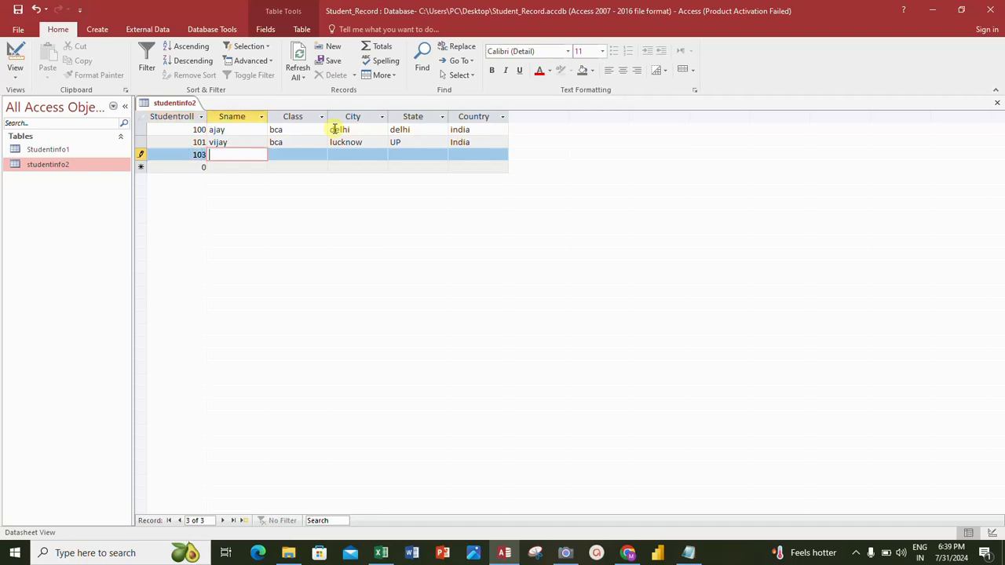
{"action": "type", "text": "ranjeet"}
{"action": "key", "text": "Tab"}
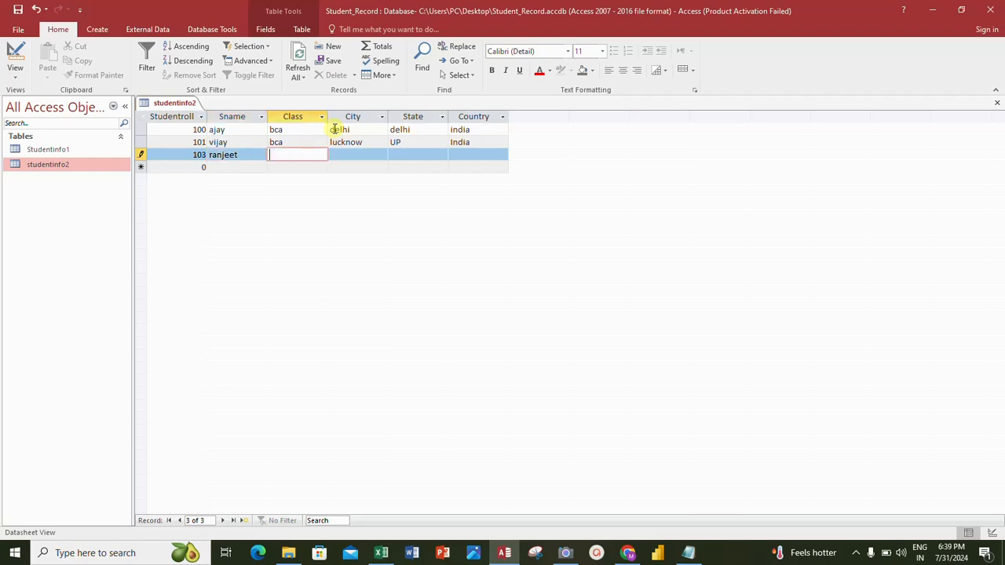
{"action": "type", "text": "mca"}
{"action": "key", "text": "Tab"}
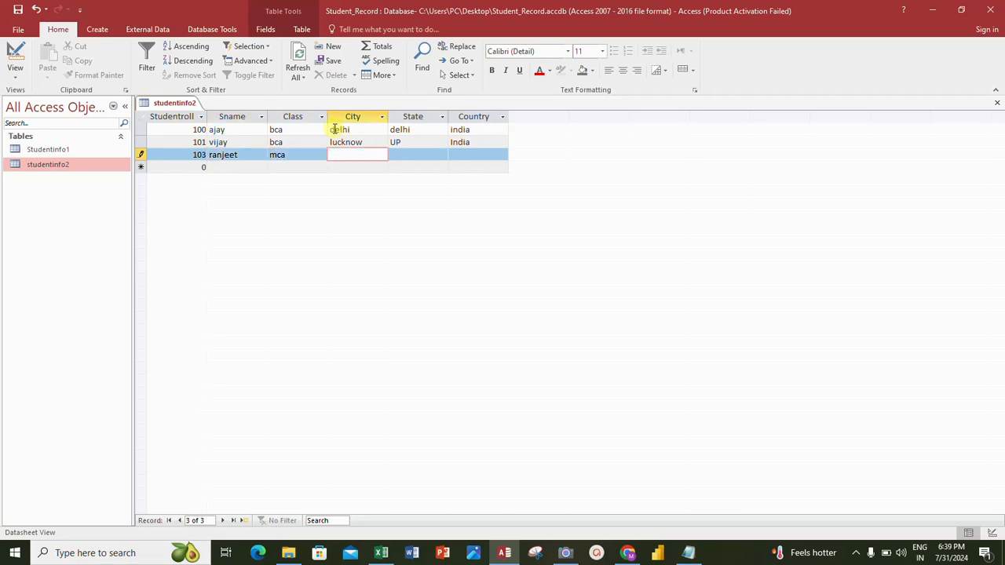
Step: Complete the third record with City surat, State Gujrat and Country India
{"action": "type", "text": "surat"}
{"action": "key", "text": "Tab"}
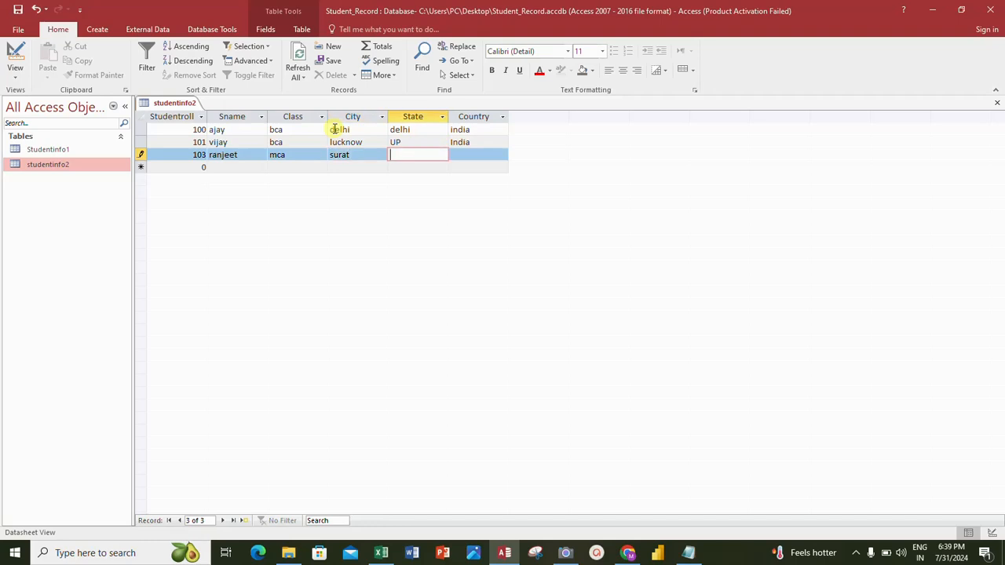
{"action": "type", "text": "Gujrat"}
{"action": "key", "text": "Tab"}
{"action": "type", "text": "India"}
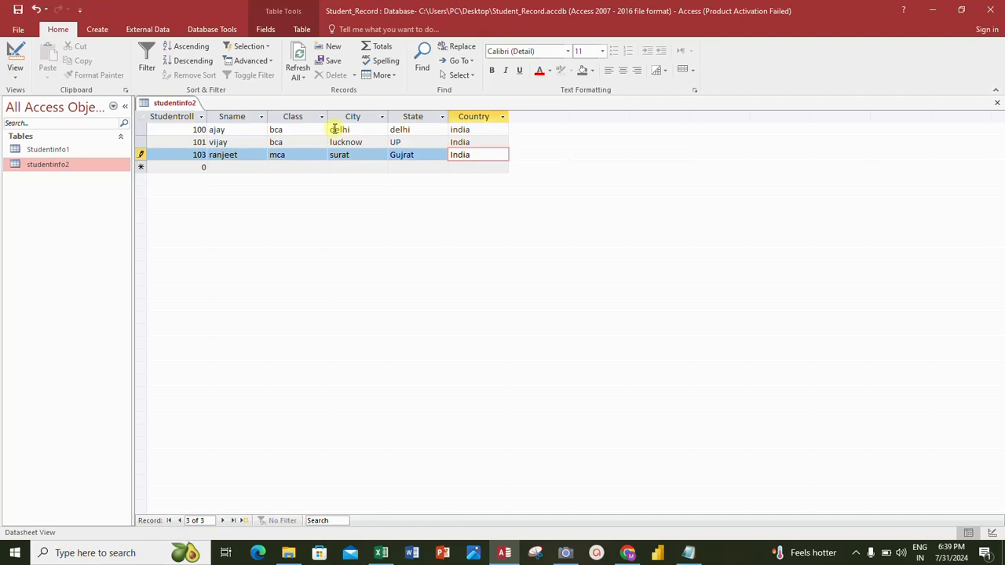
{"action": "key", "text": "Tab"}
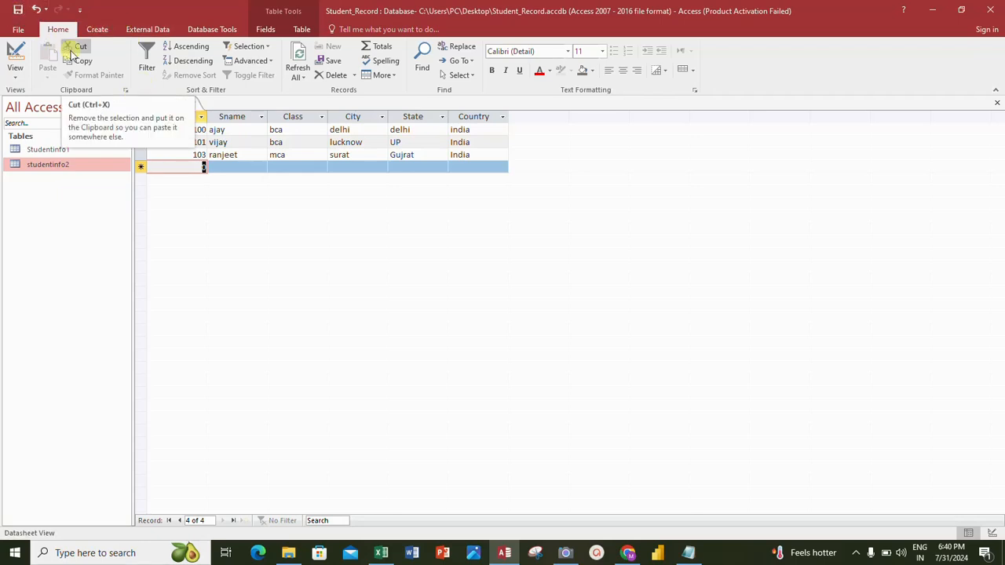
Step: Bring up the commands for creating new database objects
{"action": "left_click", "coordinate": [106, 29]}
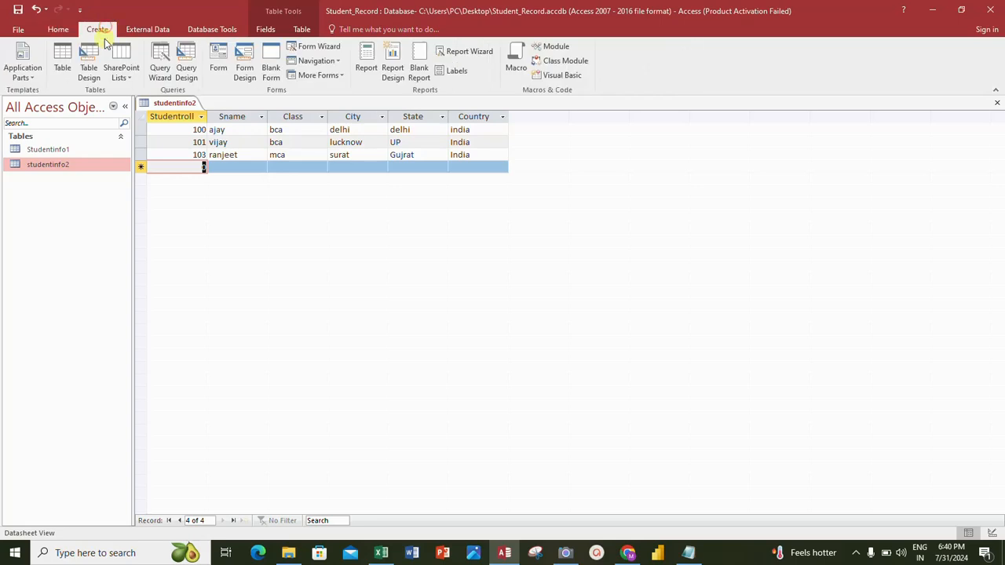